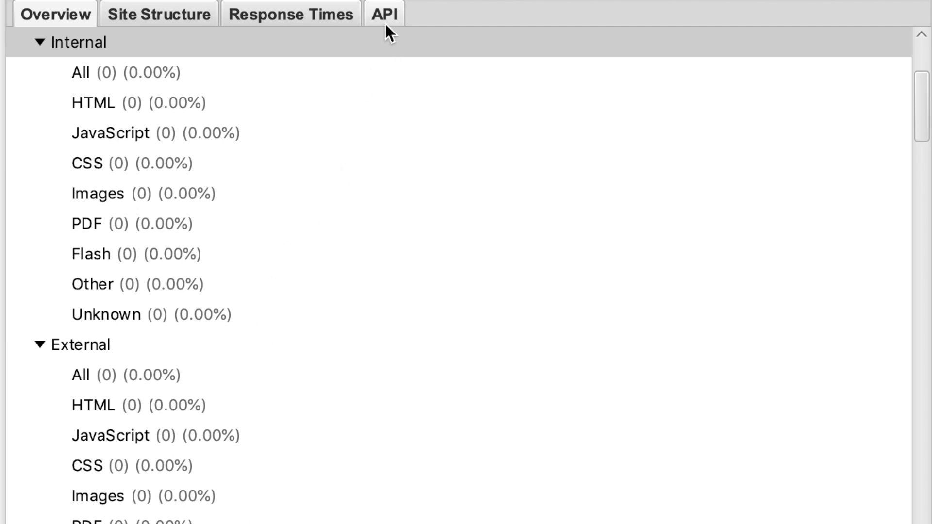
Connect Google Analytics with the Organic Traffic segment, with Ahrefs also connected.
click(387, 28)
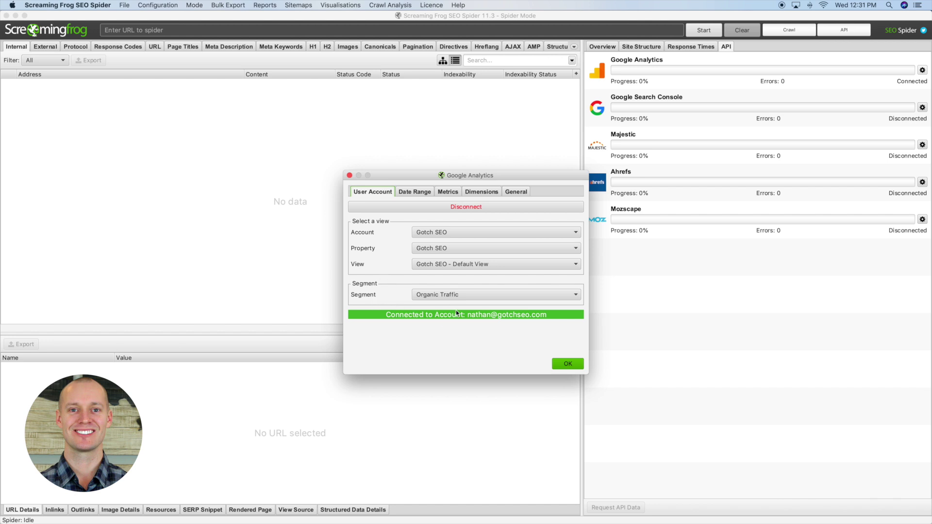
click(466, 296)
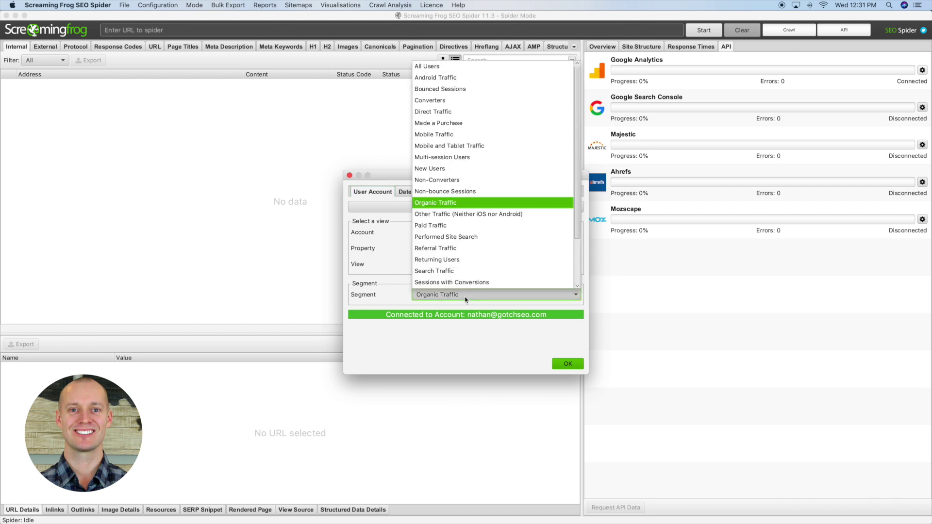
click(458, 201)
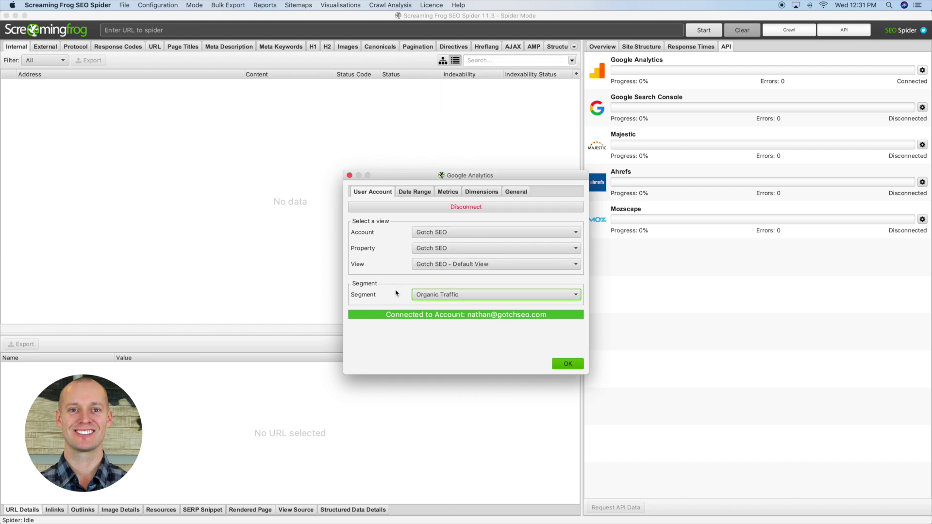
key(Return)
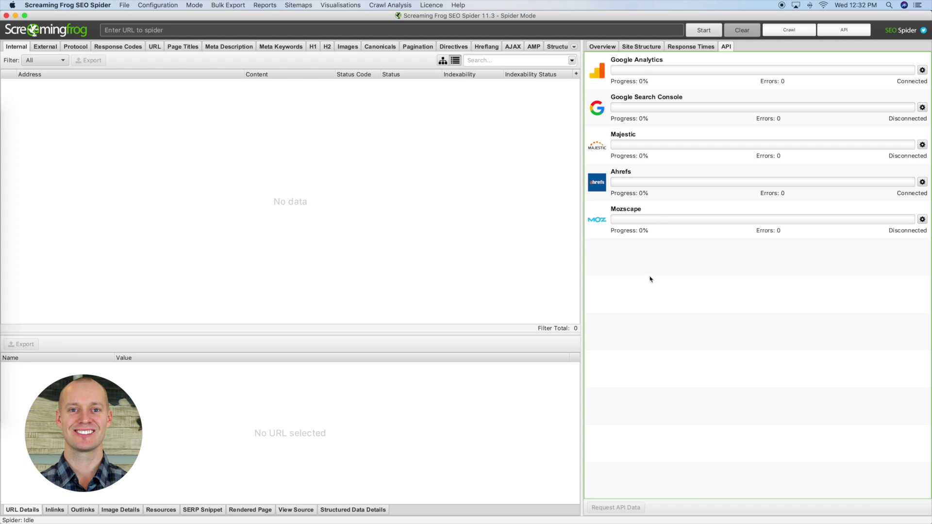
Enter gotchseo.com as the site to crawl and start the crawl.
click(364, 30)
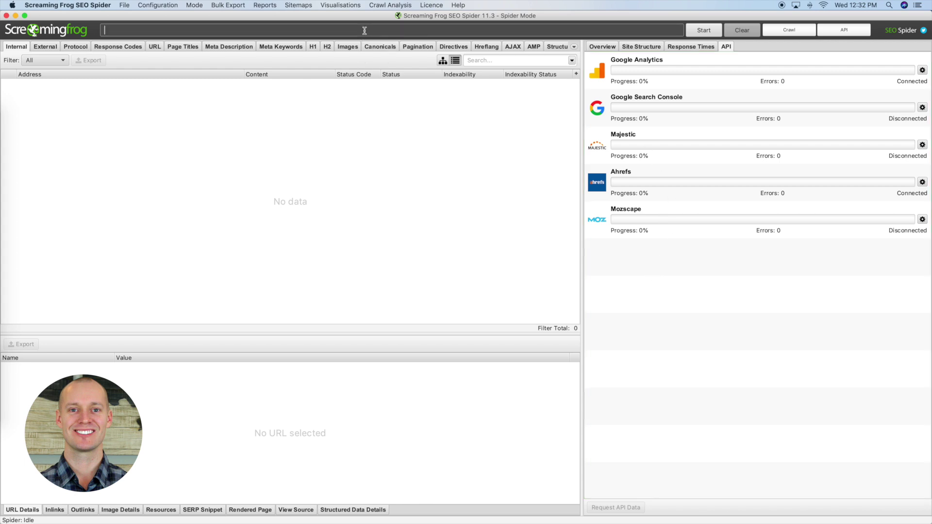
text(gotchseo.com)
key(Return)
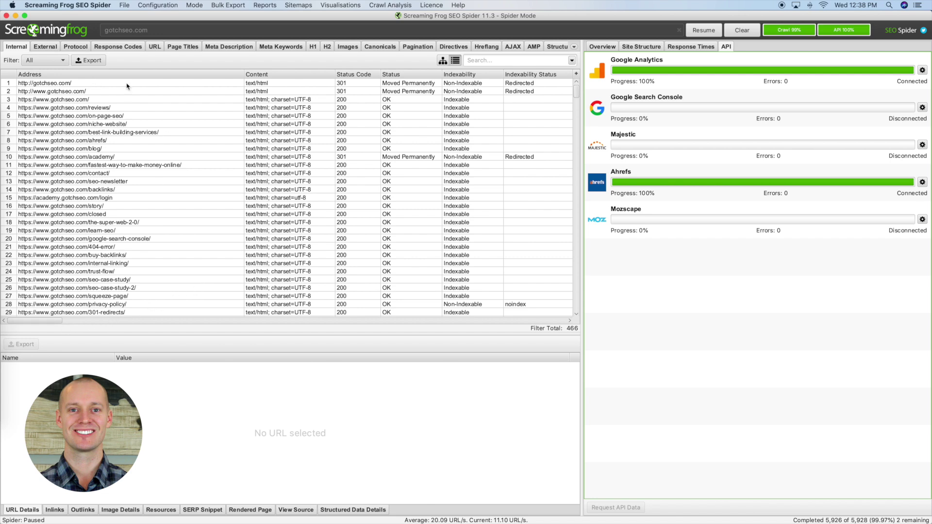
Sort the Internal table by Word Count, most words first, with URLs in view.
drag(54, 321, 355, 324)
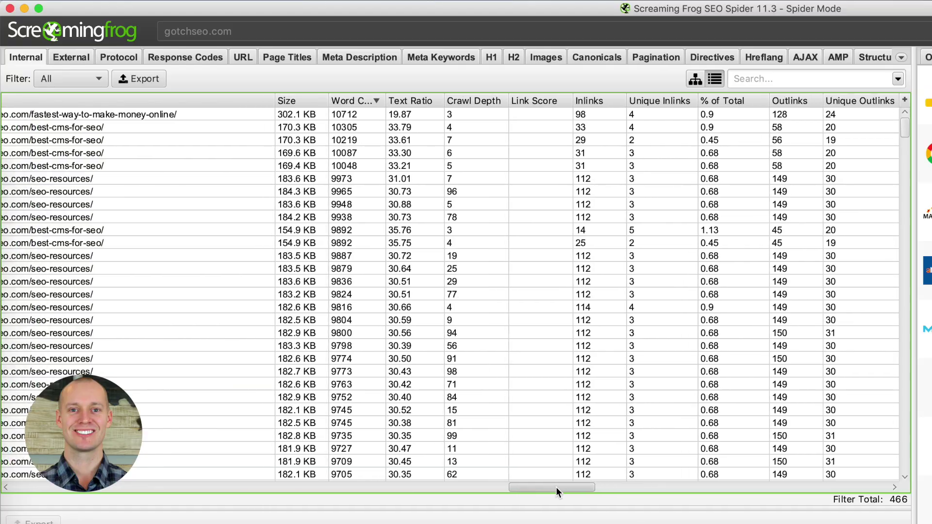
drag(558, 492, 558, 492)
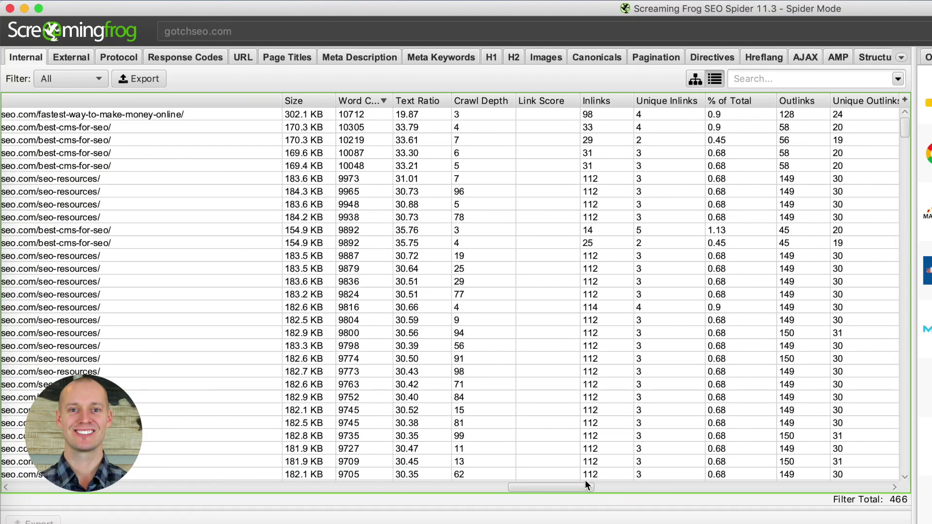
drag(585, 485, 553, 486)
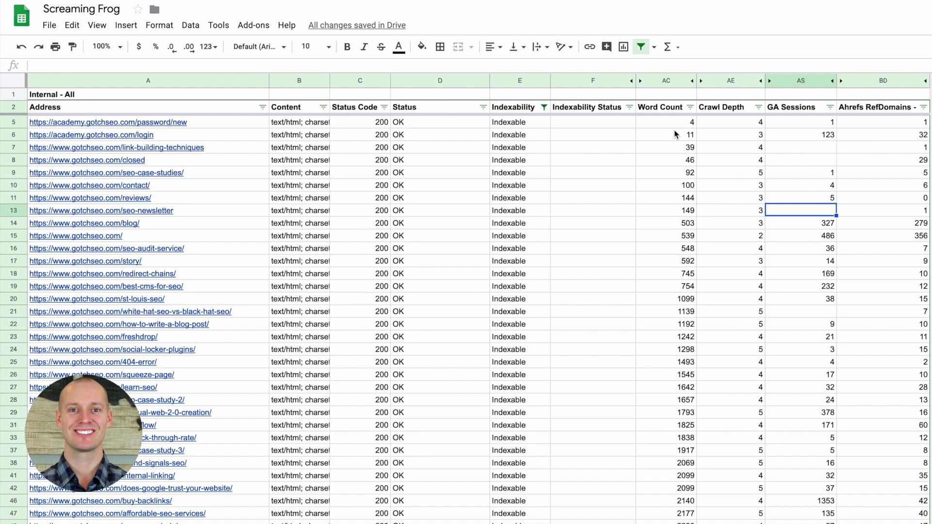
Fill the Word Count column (AC) pale yellow.
click(668, 81)
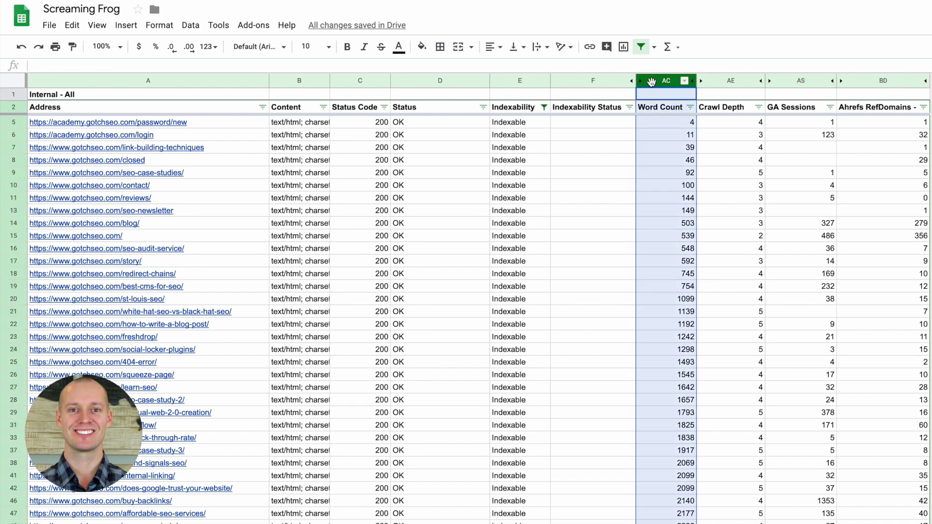
click(419, 49)
click(466, 127)
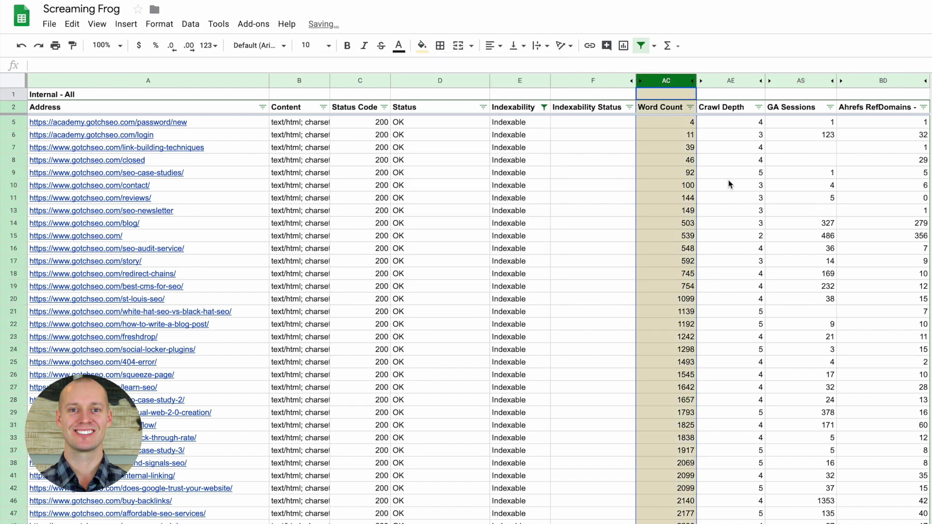
click(780, 185)
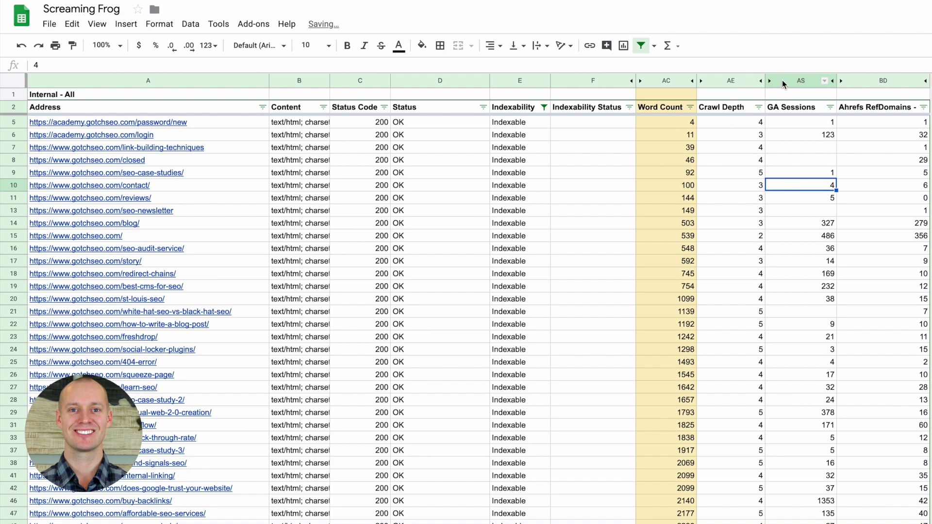
Fill GA Sessions light green and the Ahrefs referring domains column light orange.
click(800, 79)
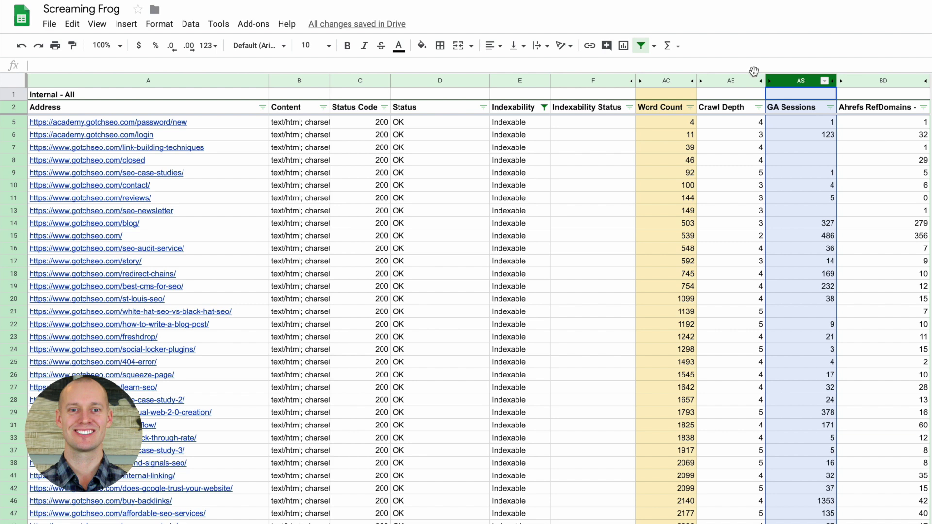
click(422, 46)
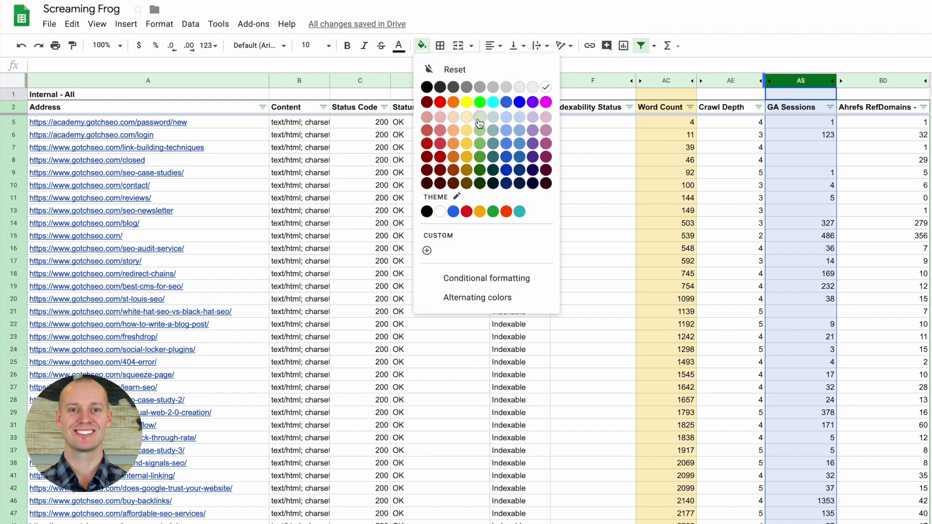
click(480, 119)
click(896, 80)
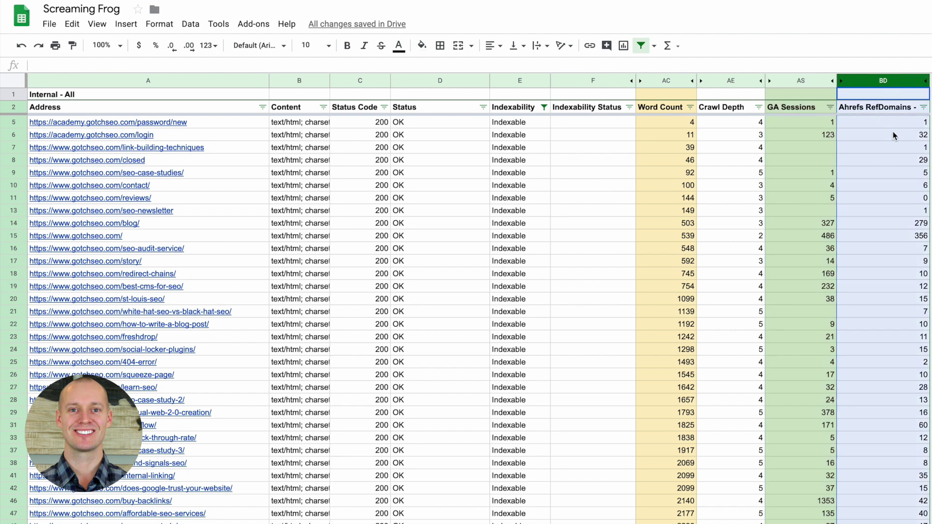
click(422, 45)
click(455, 119)
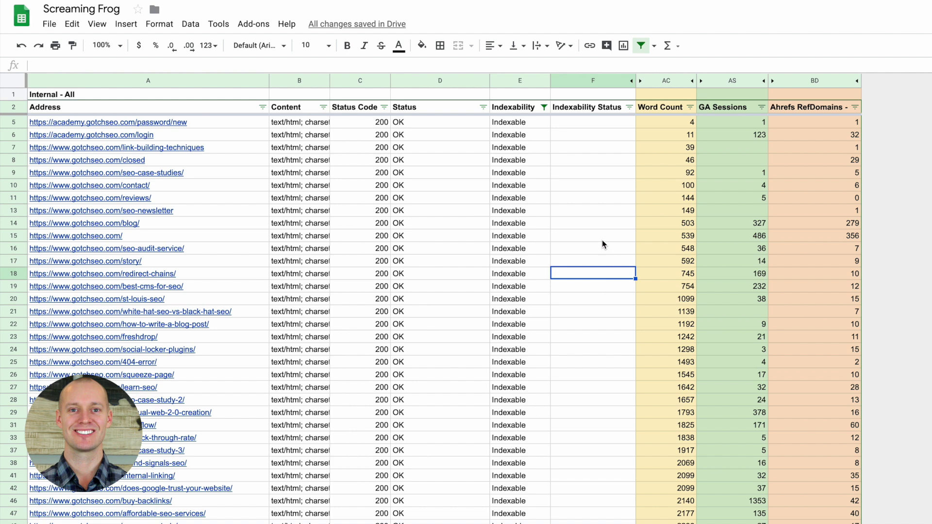
click(589, 184)
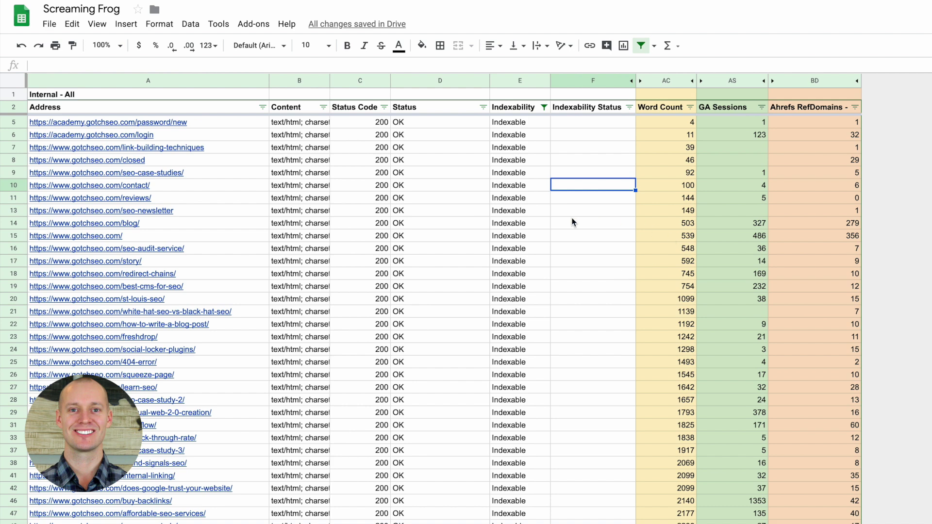
click(248, 151)
click(556, 160)
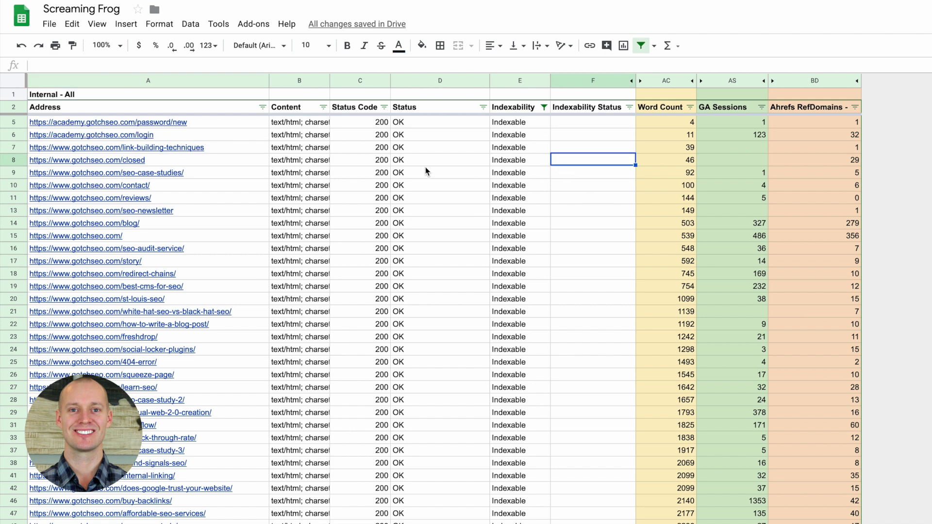
click(173, 125)
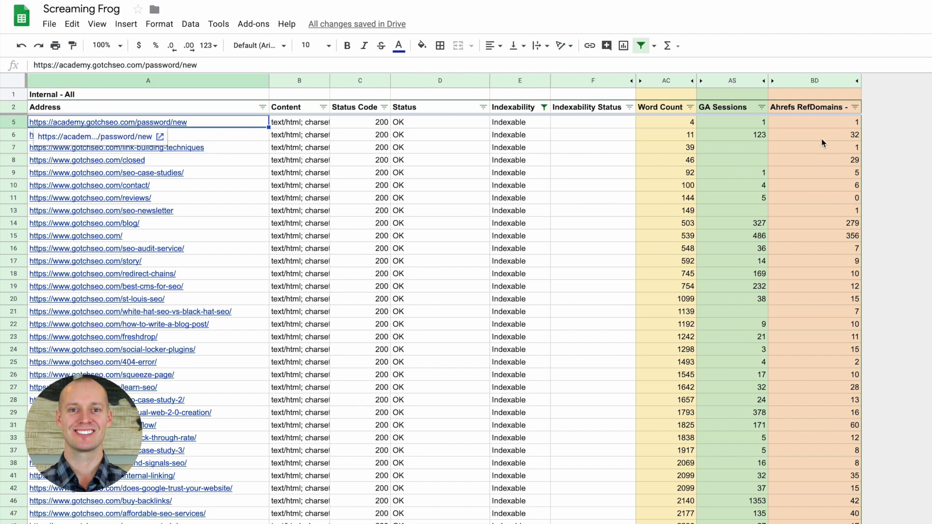
click(843, 123)
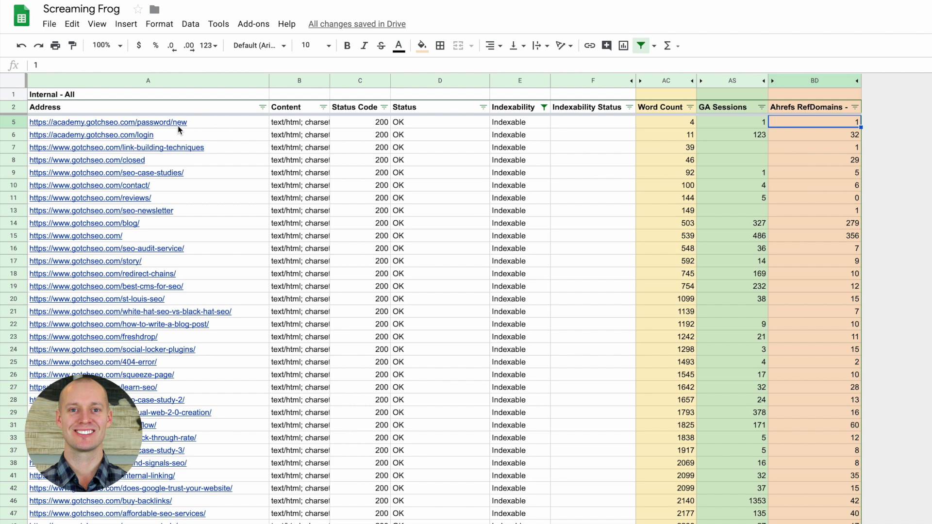
mouse_move(198, 128)
click(505, 134)
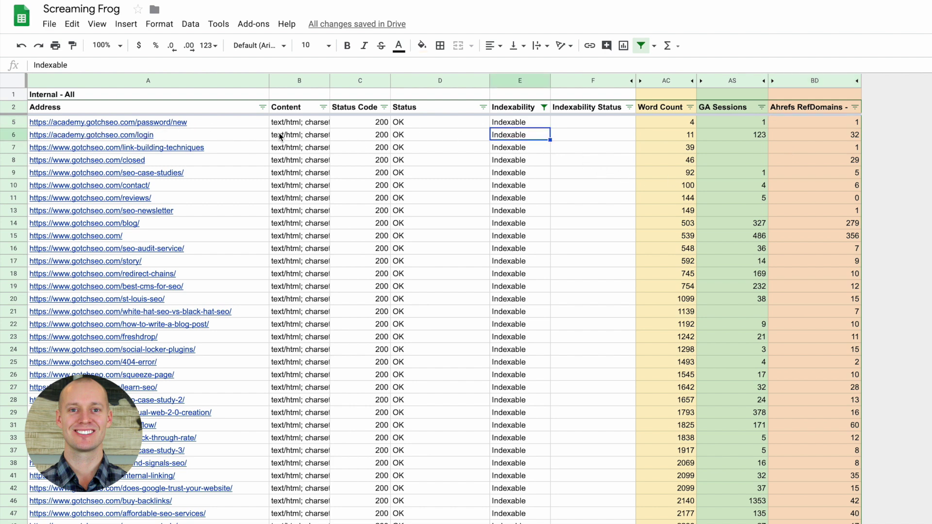
click(212, 126)
click(196, 135)
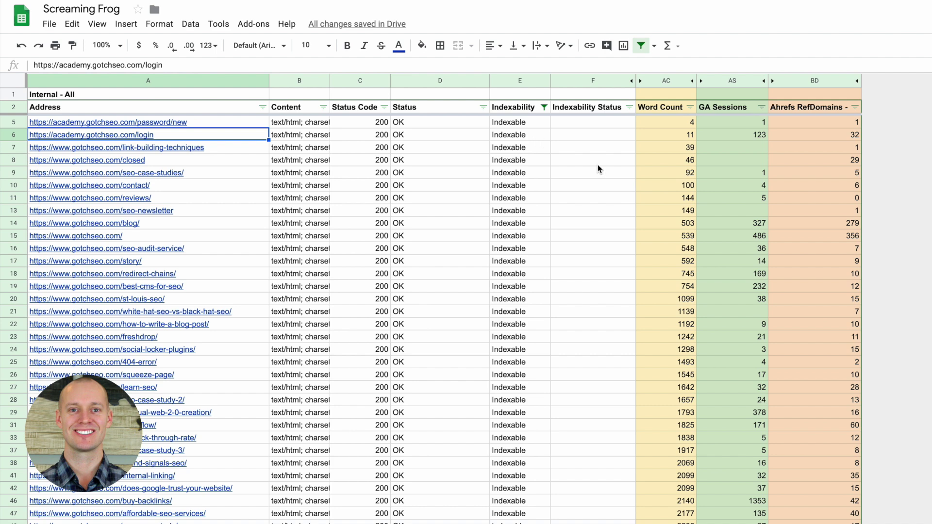
click(620, 175)
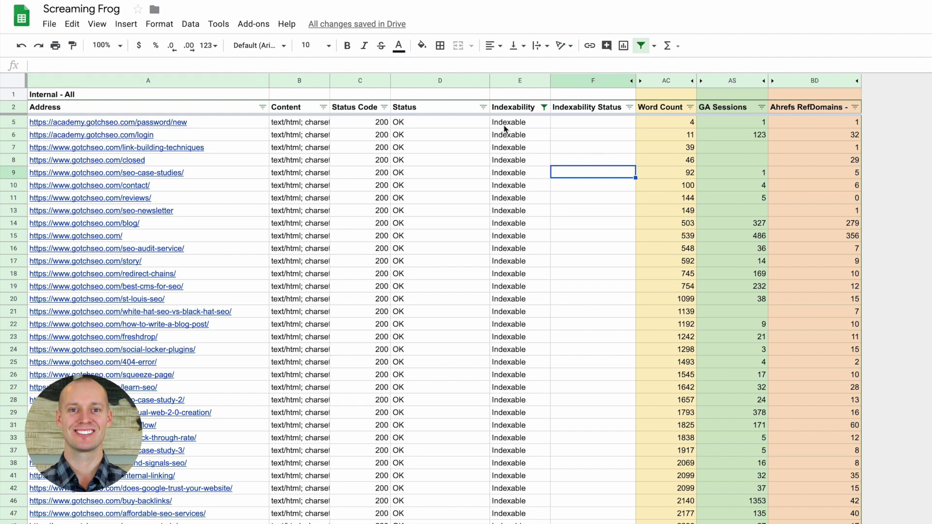
click(231, 174)
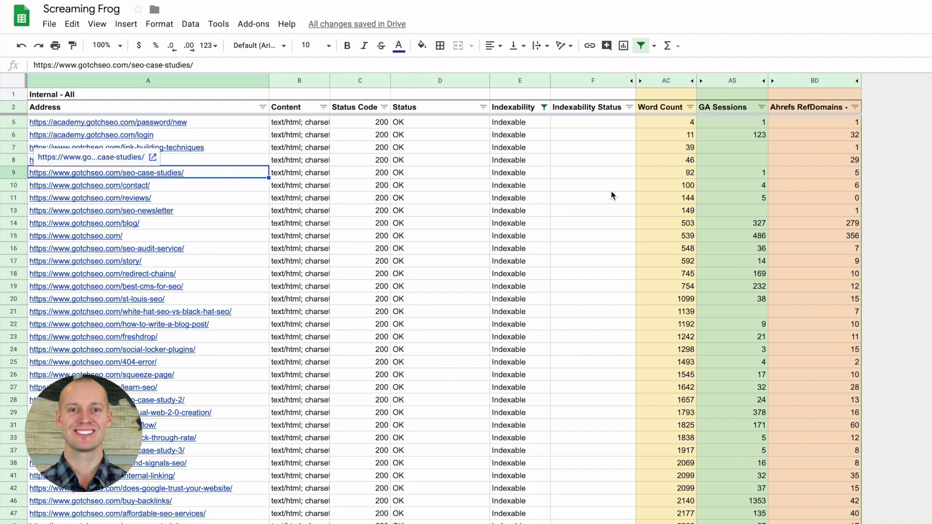
click(121, 159)
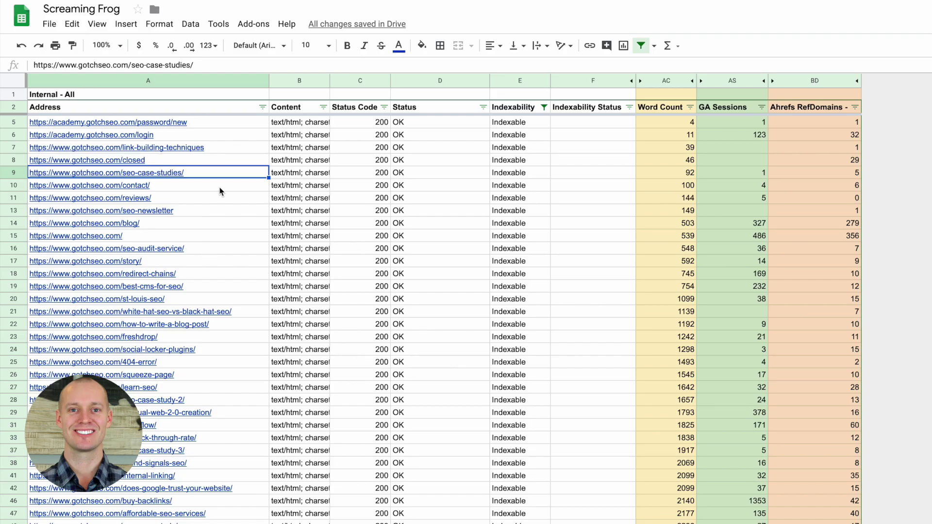
click(219, 187)
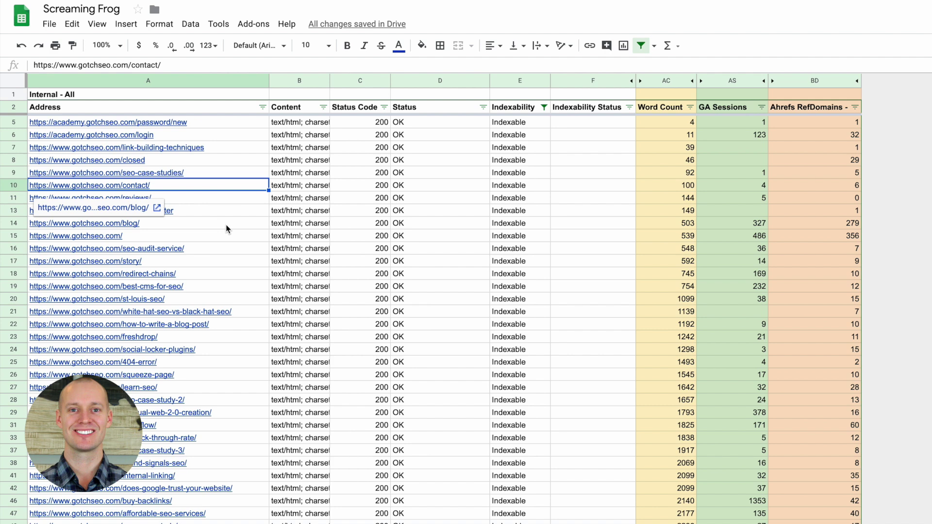
Select the Indexability values for rows 5 to 19.
click(583, 122)
click(529, 121)
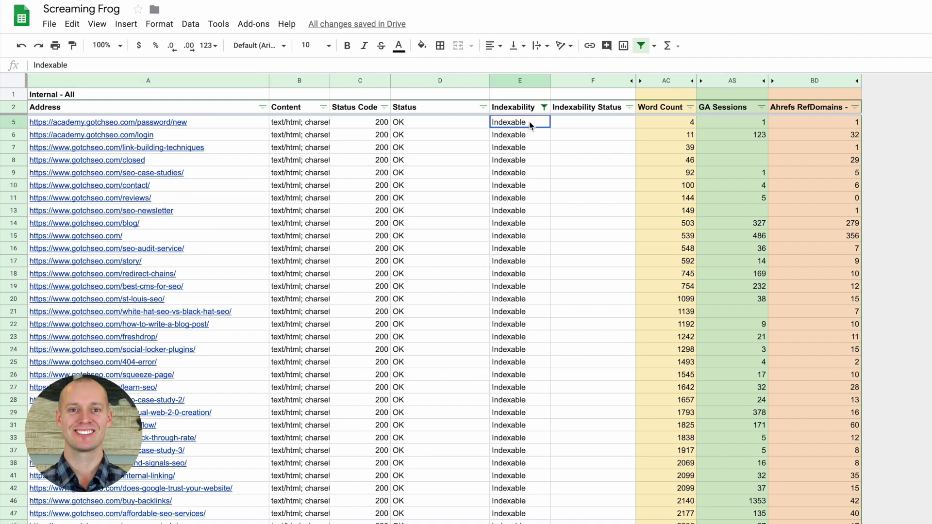
drag(529, 122, 546, 293)
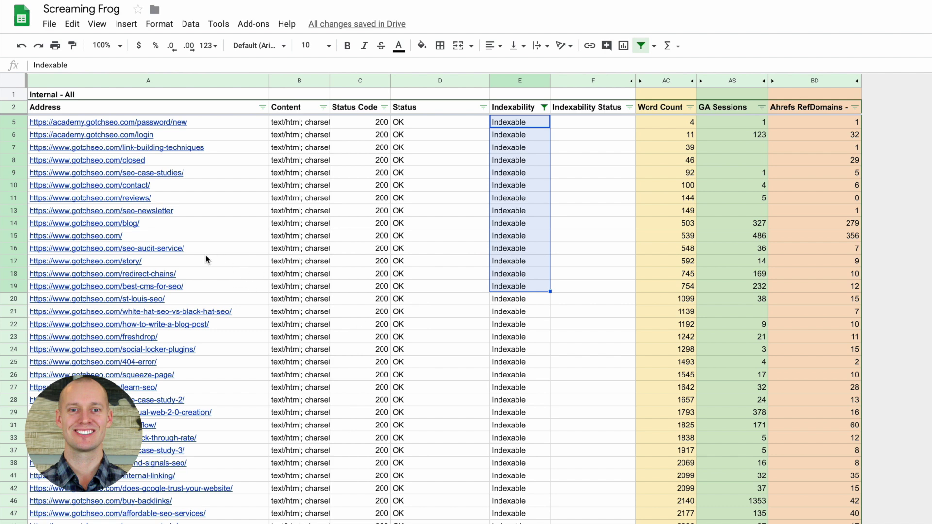
mouse_move(211, 254)
Check the /blog/ page's word count and open the Ahrefs RefDomains sort options.
click(657, 227)
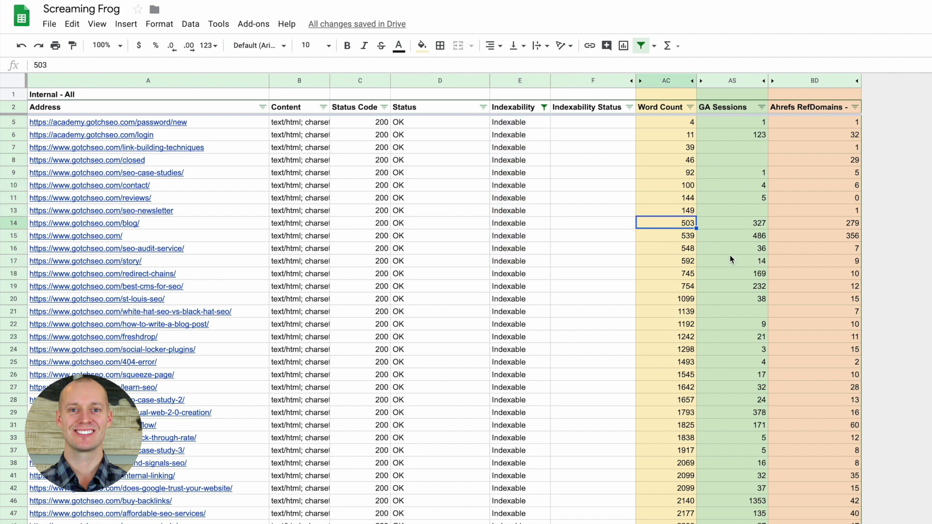
click(806, 187)
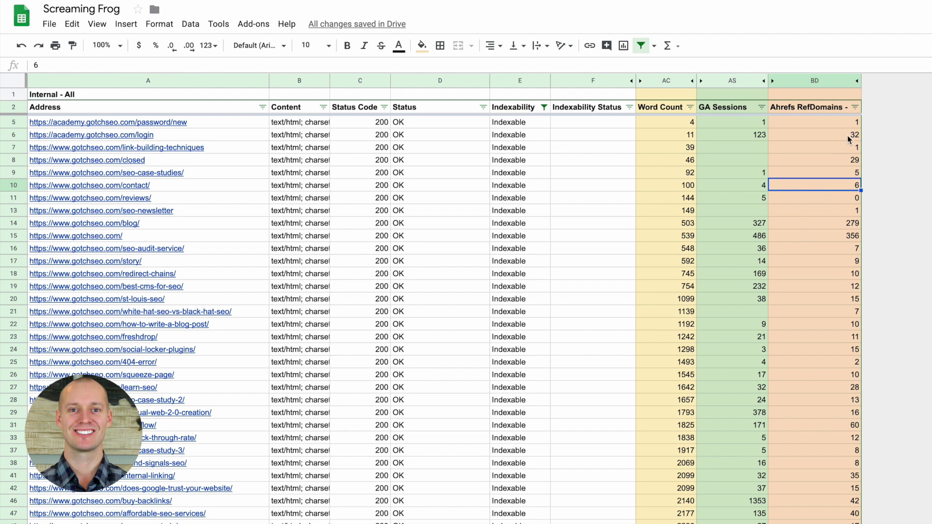
click(855, 107)
Sort by fewest RefDomains and inspect the pages with 0, 1 and 2 domains and the 404 page.
click(718, 127)
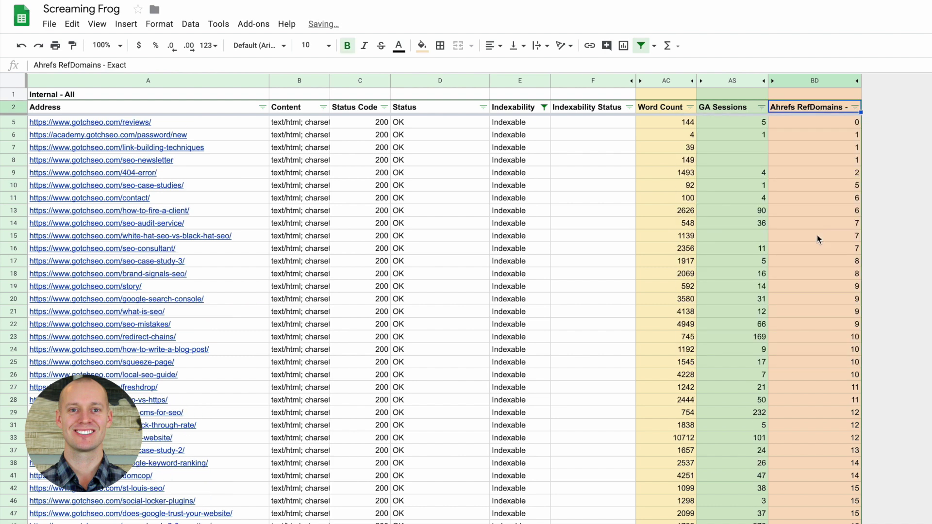
click(826, 132)
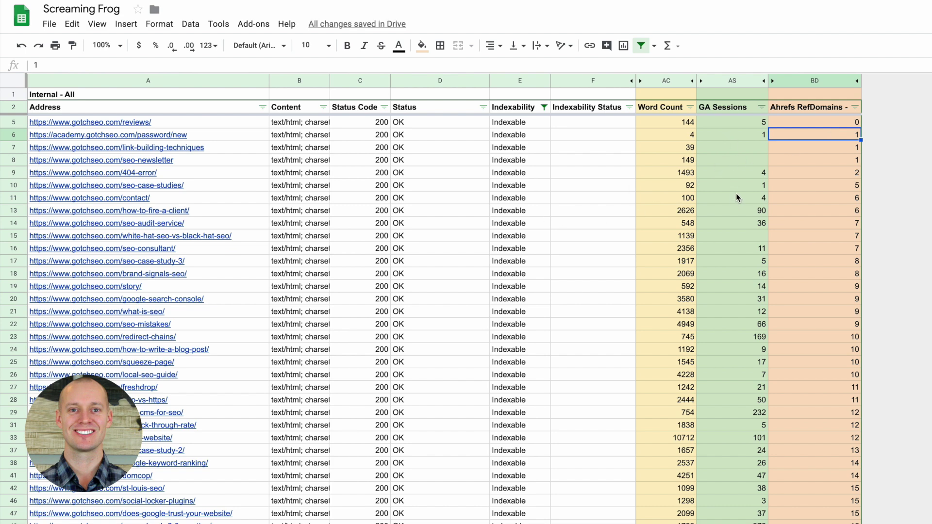
click(850, 174)
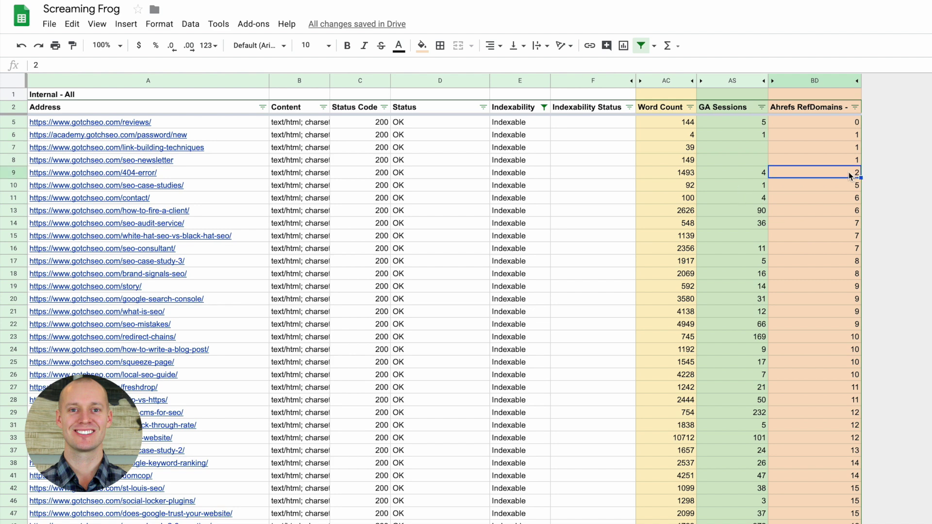
click(847, 122)
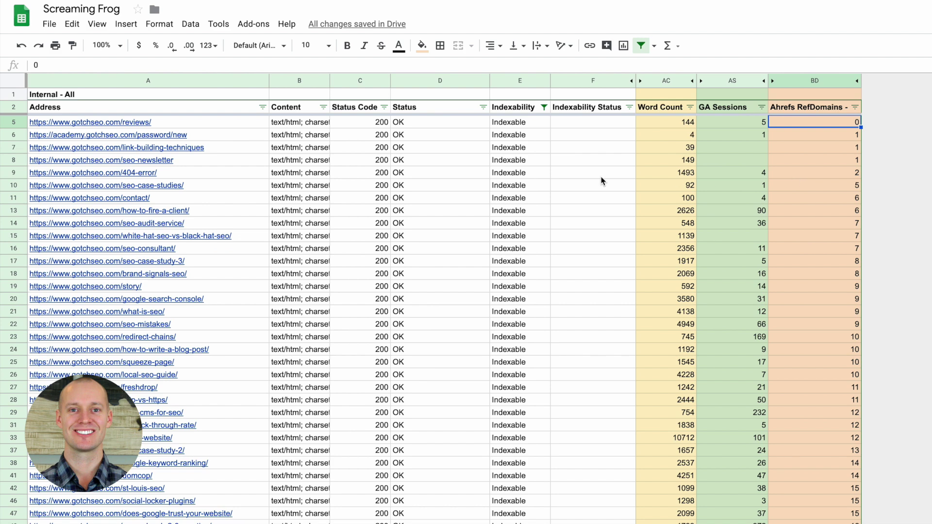
click(184, 174)
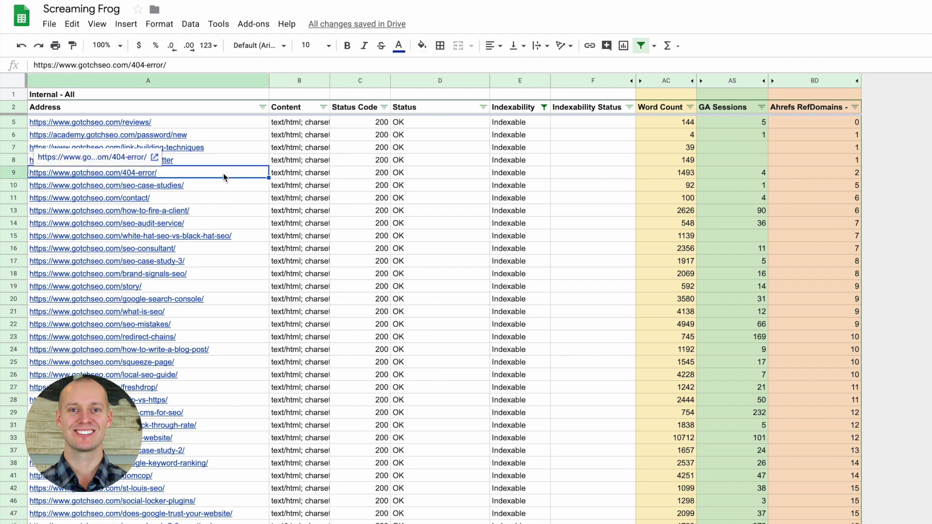
click(825, 176)
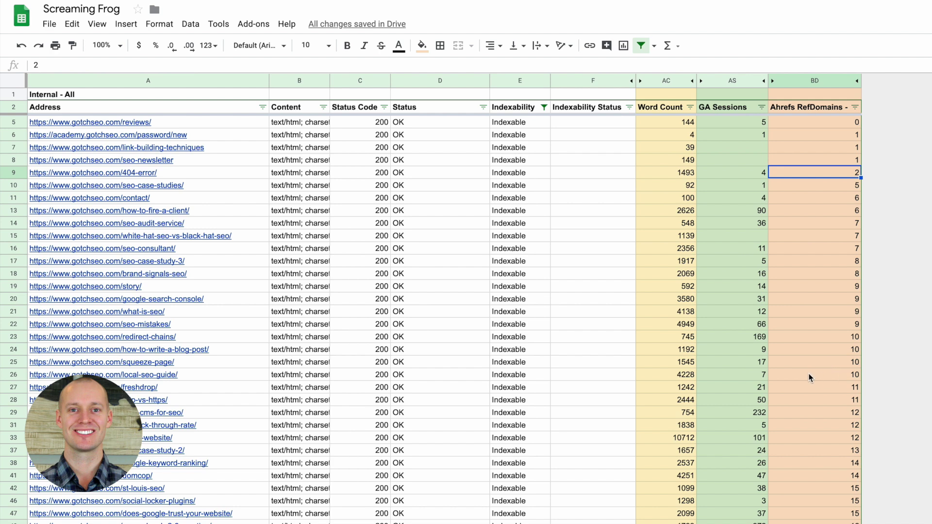
Sort RefDomains Z→A and review /backlinks/: 415 domains, its GA Sessions and word count.
click(856, 109)
click(831, 147)
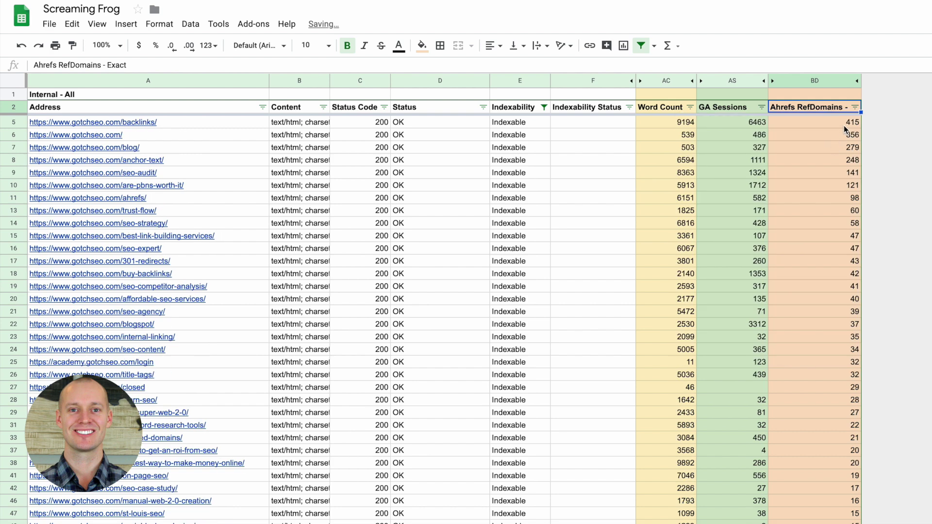
click(845, 124)
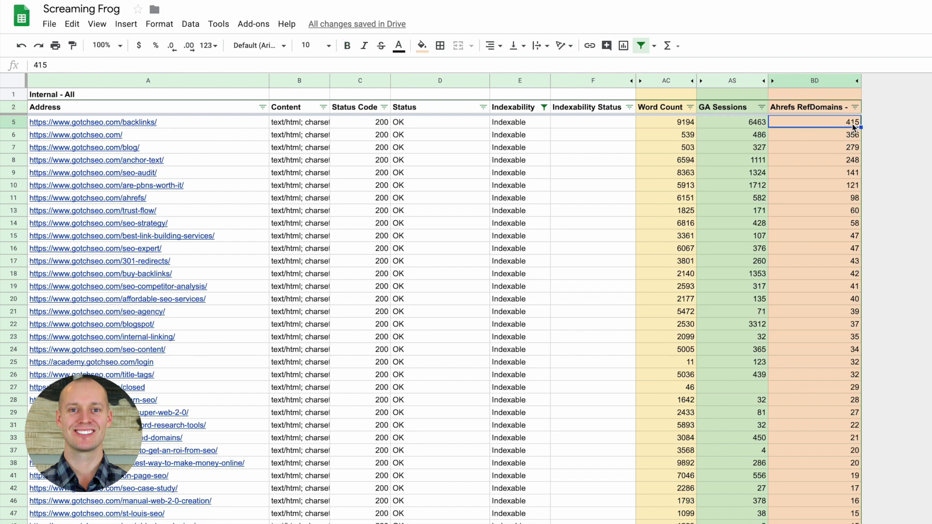
click(759, 124)
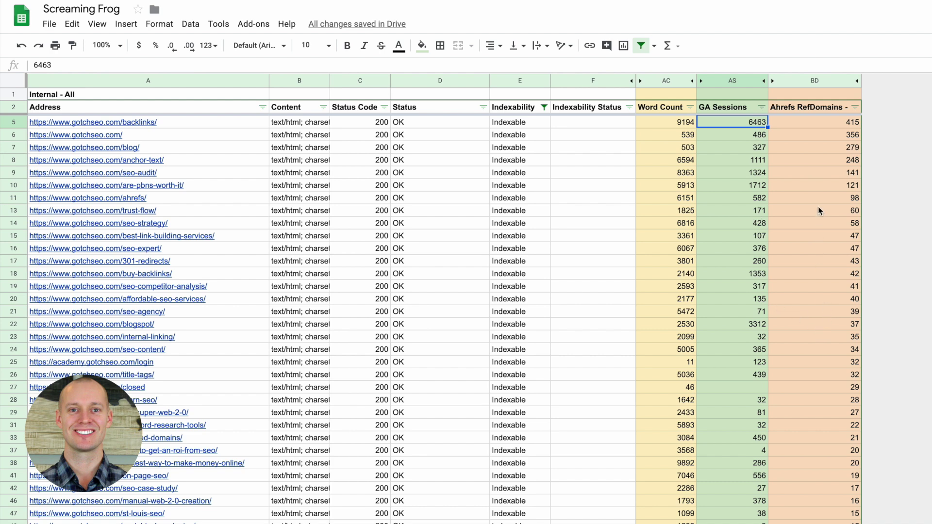
click(667, 125)
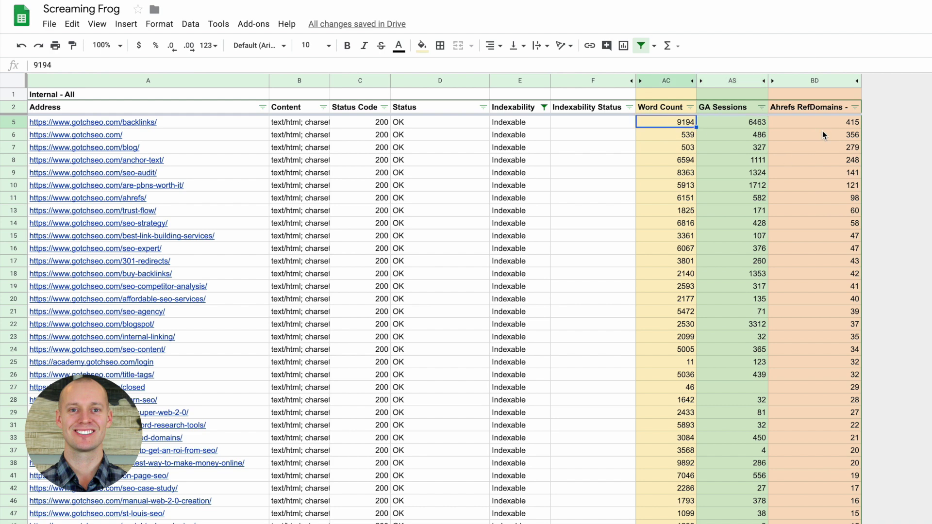
click(836, 125)
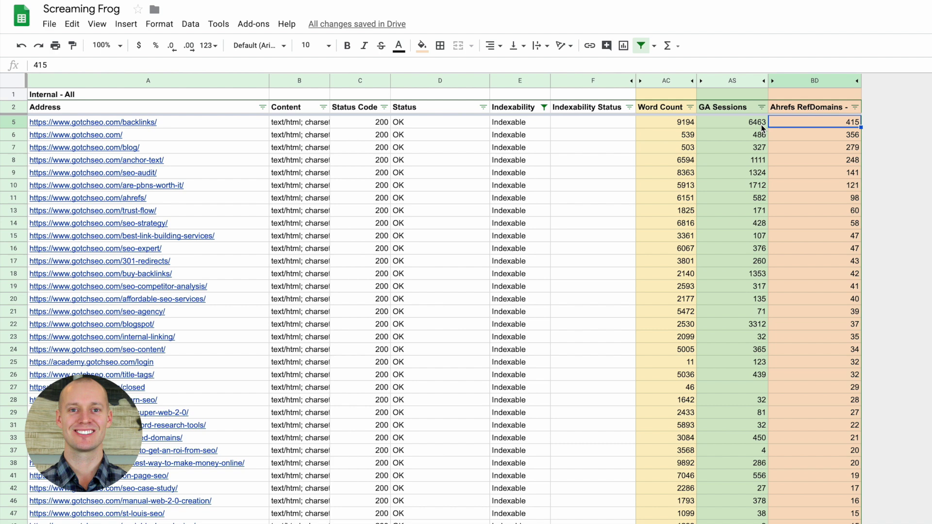
click(744, 121)
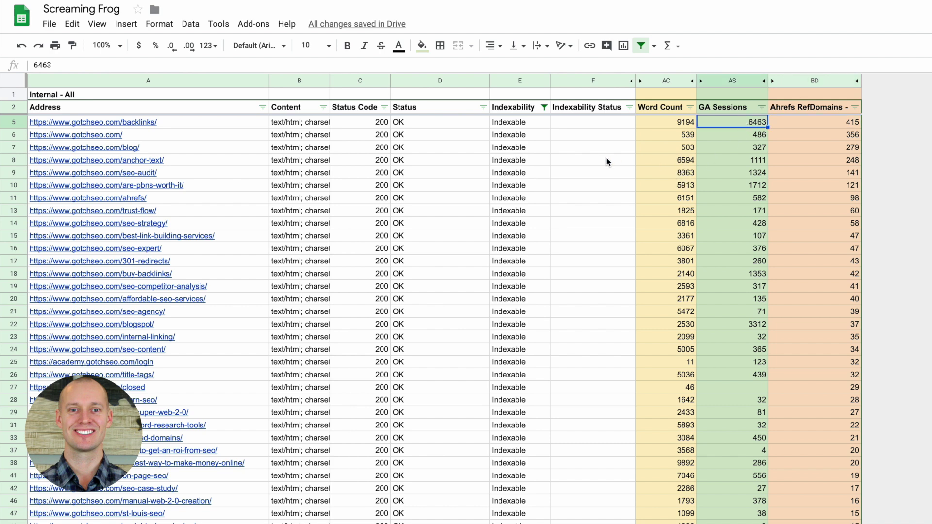
Compare GA Sessions for the homepage and /blog/, then the anchor-text page's referring domains.
click(131, 136)
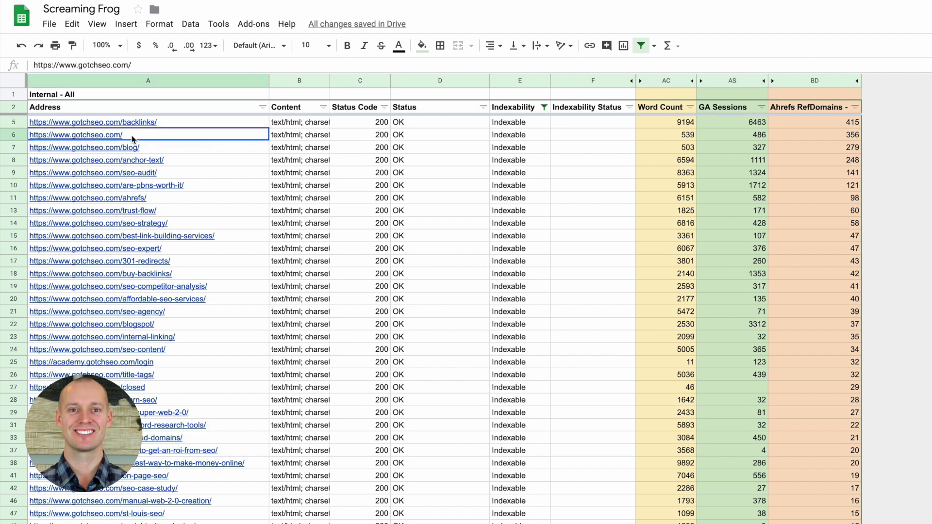
click(213, 152)
click(757, 137)
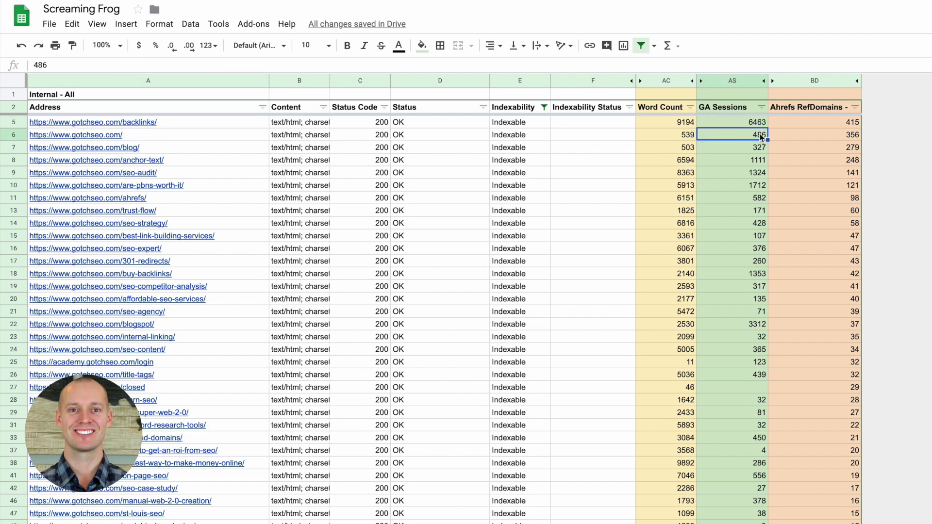
click(761, 150)
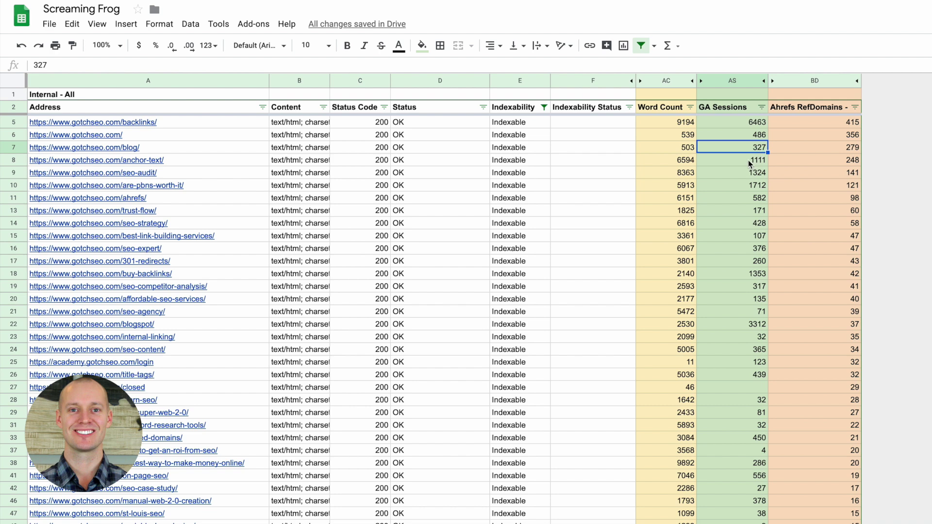
click(837, 162)
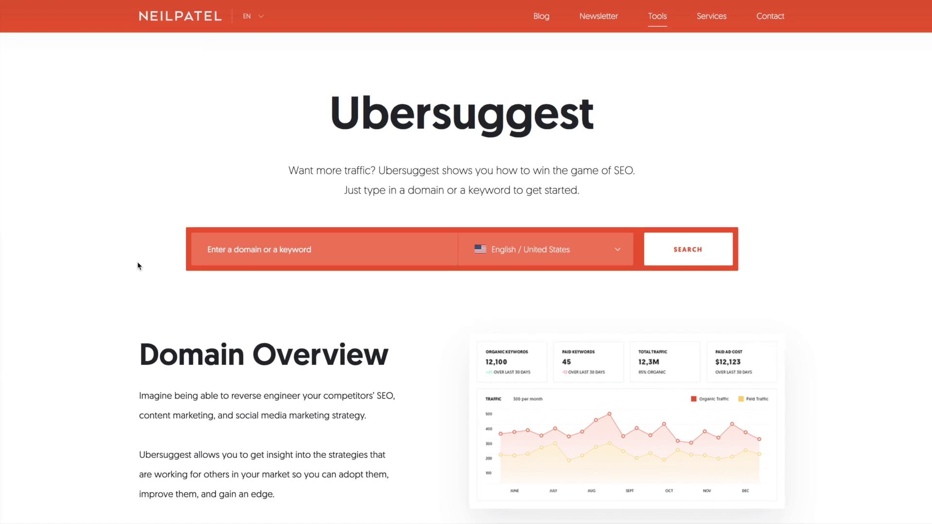
Search the neilpatel.com domain and open View All SEO Keywords from the Domain Overview.
click(289, 250)
text(neilpaet)
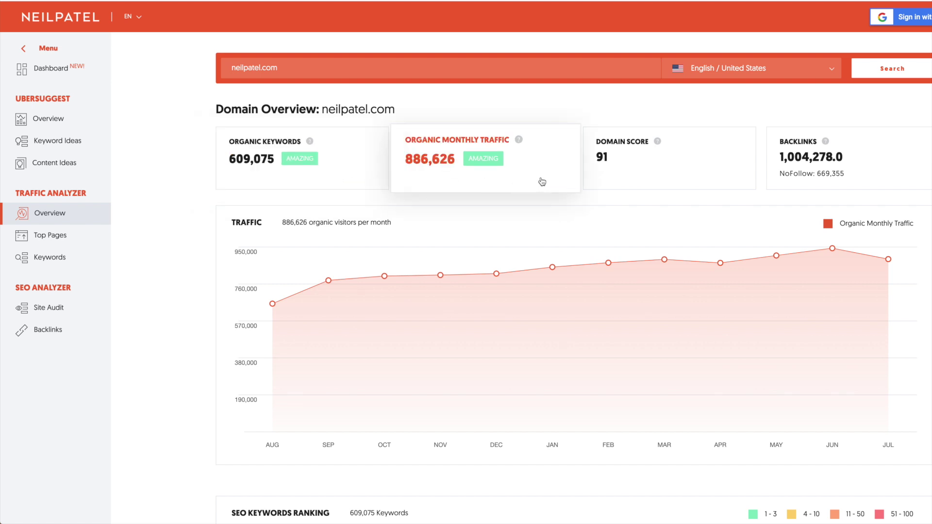
scroll(850, 184, down, 1)
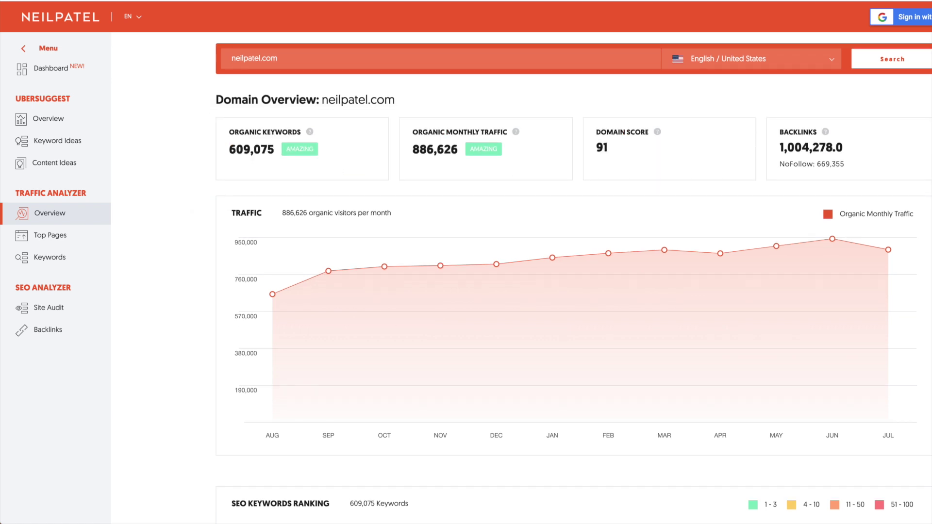
scroll(574, 278, down, 5)
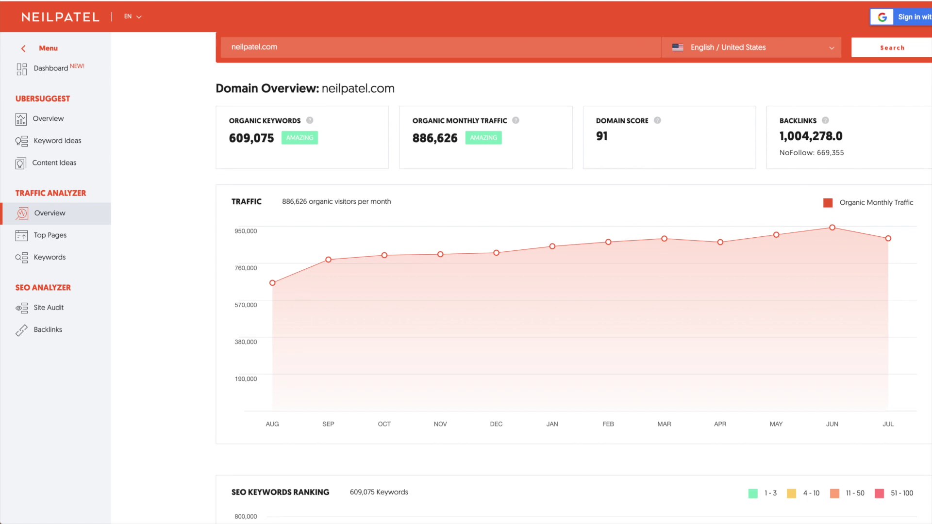
scroll(574, 278, down, 10)
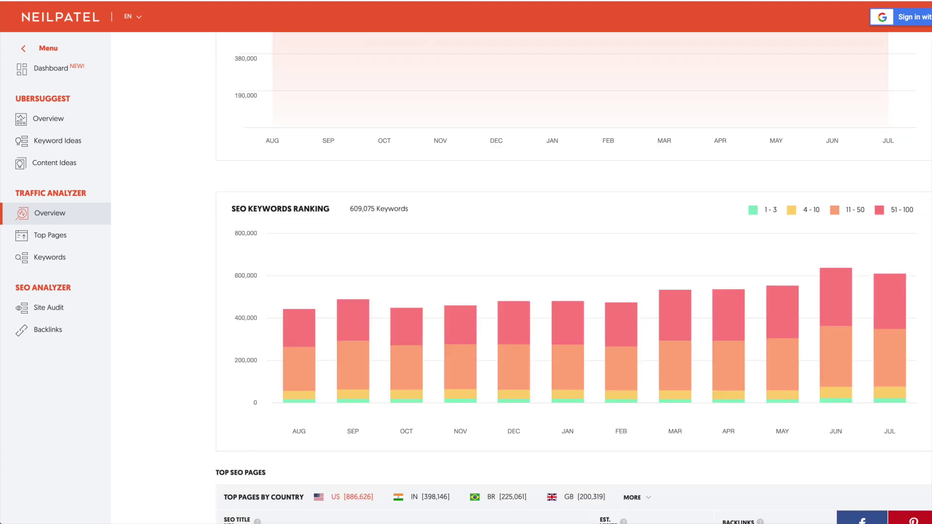
scroll(574, 278, down, 3)
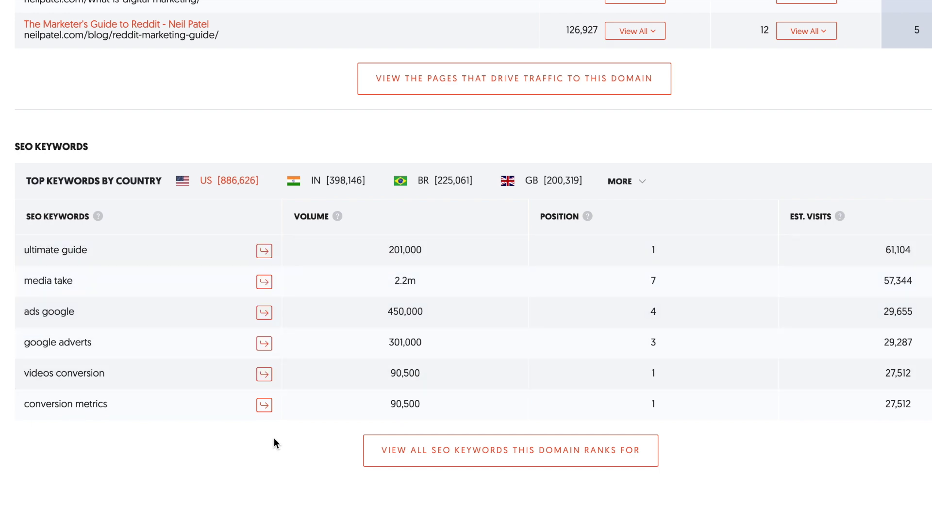
click(500, 452)
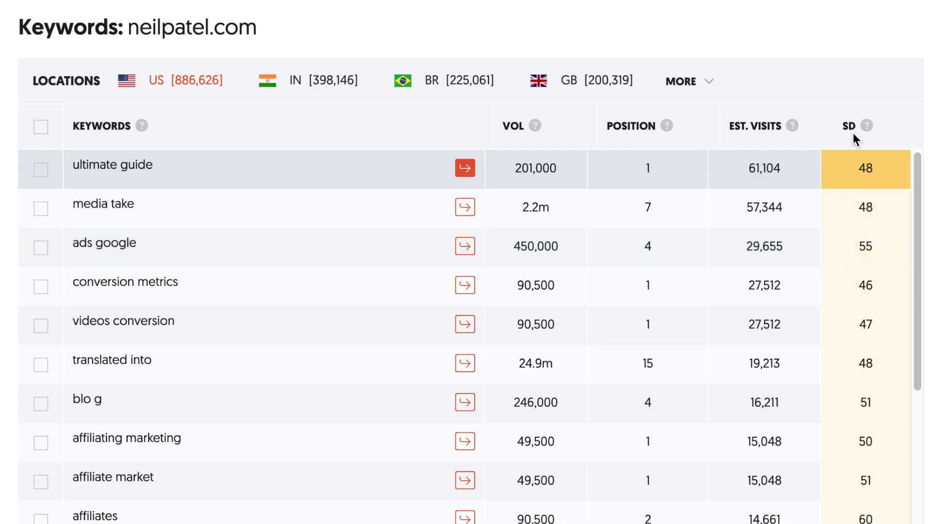
Scroll neilpatel.com's keyword table to the 'seo' keyword with 135,000 volume and difficulty 72.
mouse_move(867, 128)
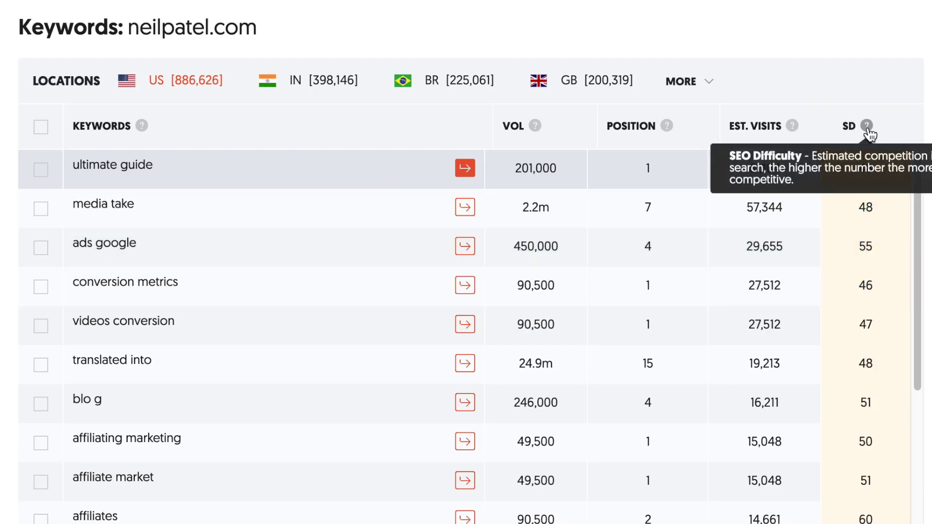
scroll(872, 422, down, 5)
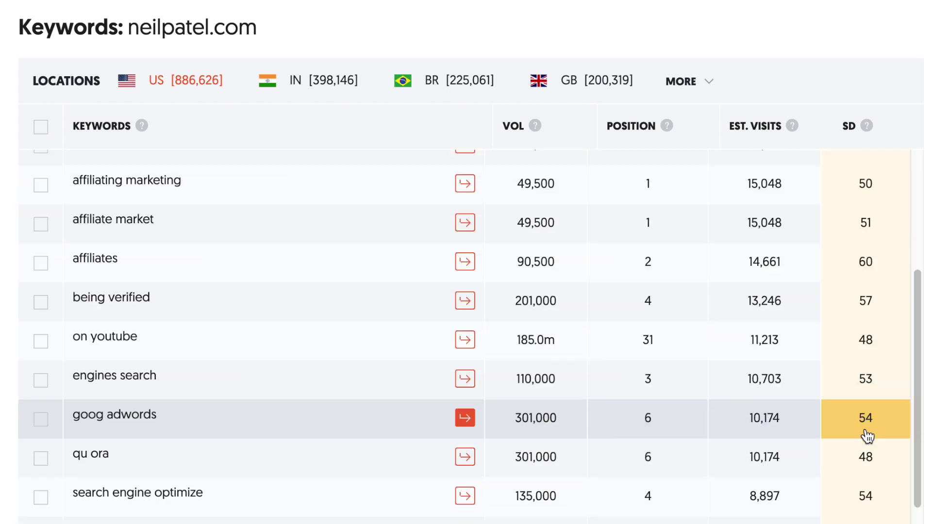
scroll(868, 437, down, 3)
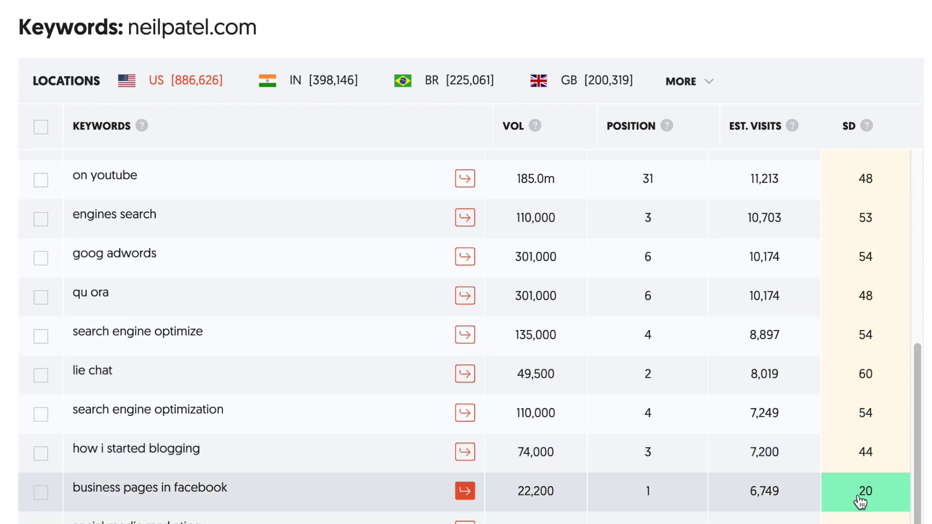
scroll(857, 505, down, 4)
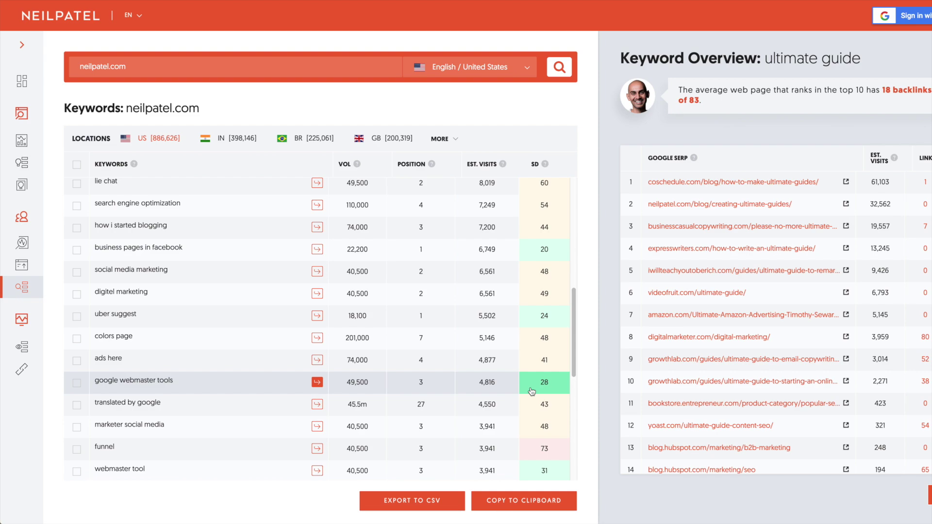
scroll(532, 392, down, 5)
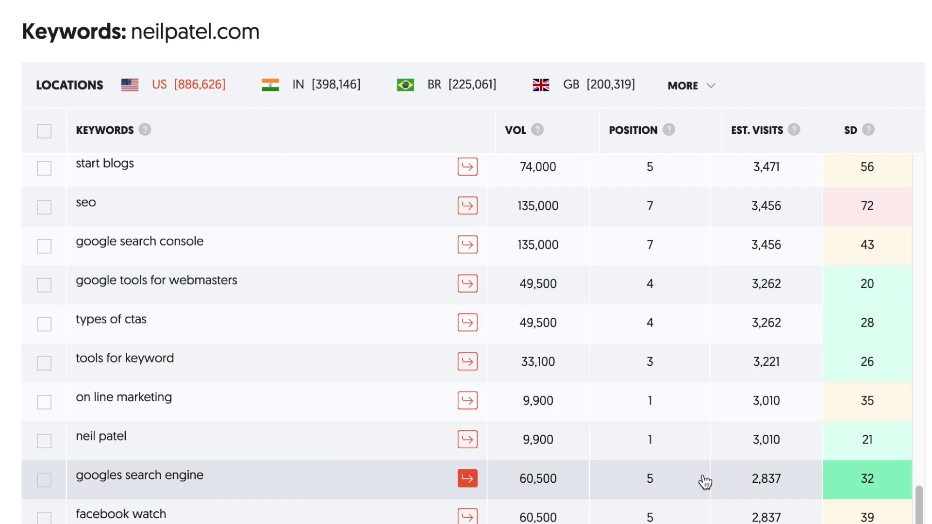
scroll(704, 483, down, 2)
scroll(479, 338, down, 5)
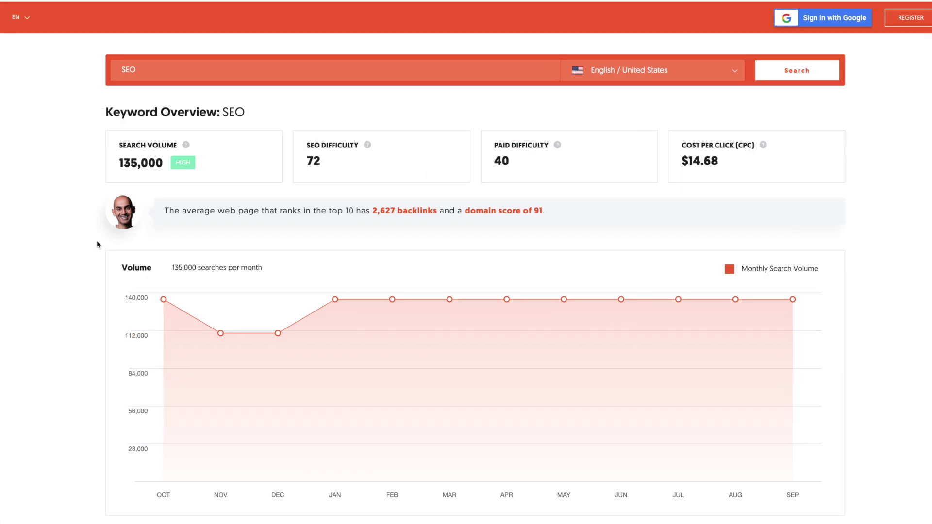
Replace the searched keyword 'SEO' with 'anchor text' and run the search.
click(146, 72)
double_click(146, 69)
text(anchor text)
key(Return)
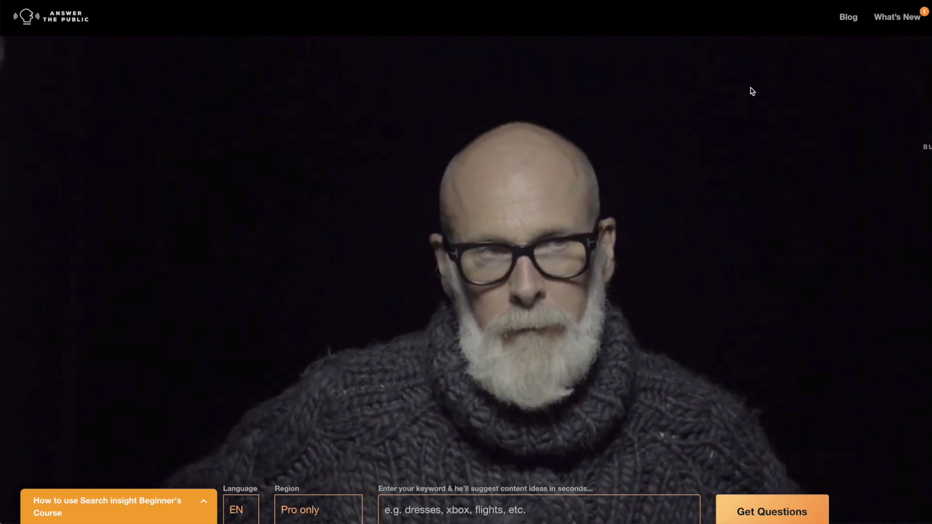
Scroll down the 'dog toys' question results.
scroll(668, 300, down, 1)
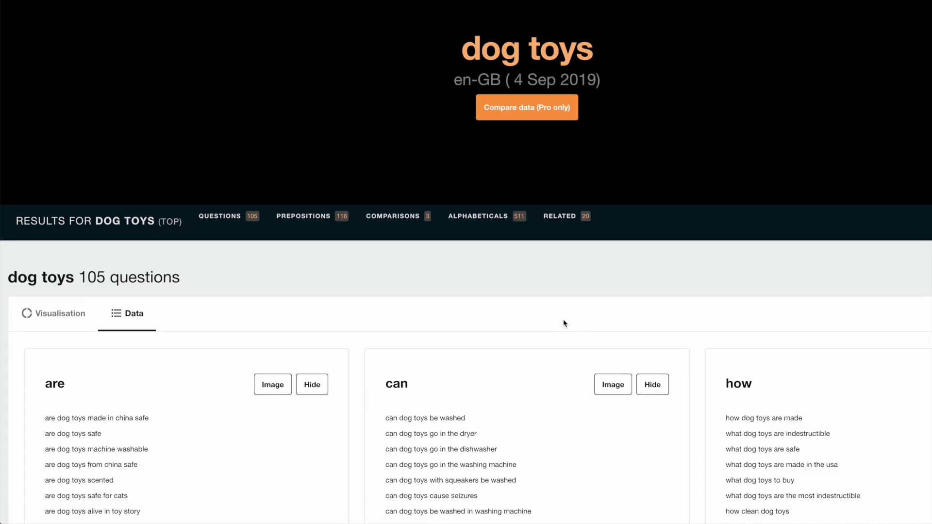
Select 'can dog toys be washed' in the 'can' column of the dog toys Data view.
scroll(563, 322, down, 4)
scroll(204, 277, down, 3)
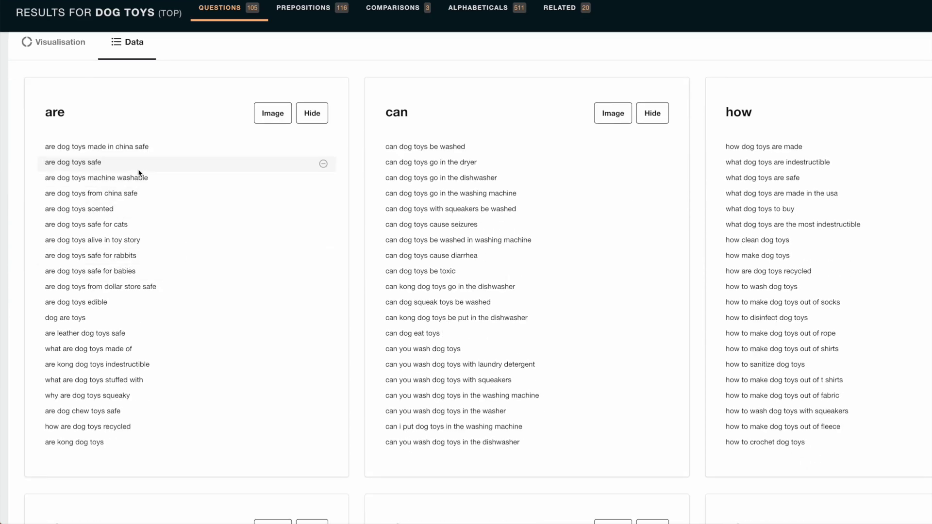
scroll(204, 216, up, 1)
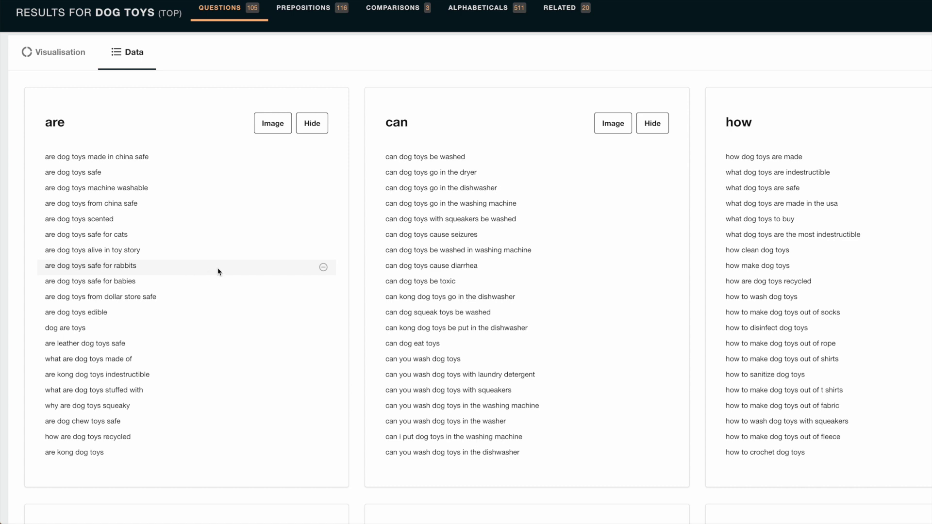
scroll(689, 249, up, 1)
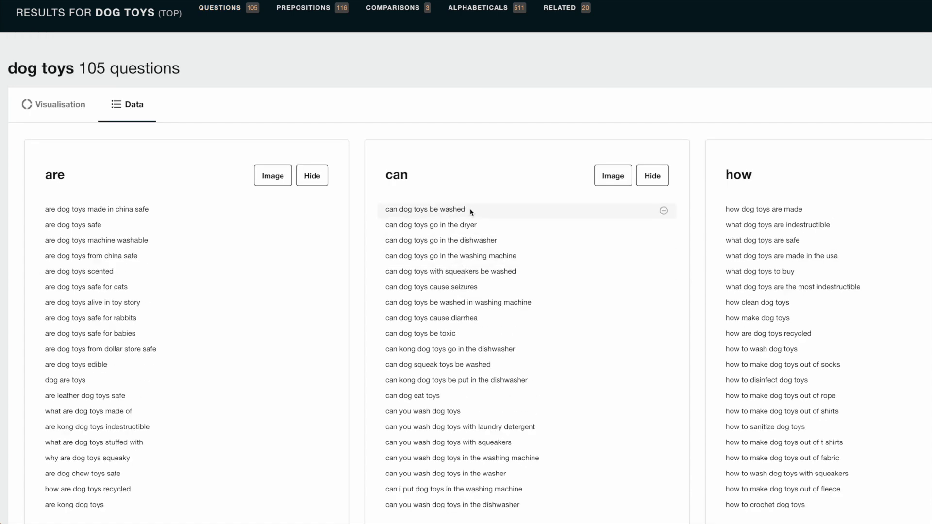
scroll(699, 253, down, 1)
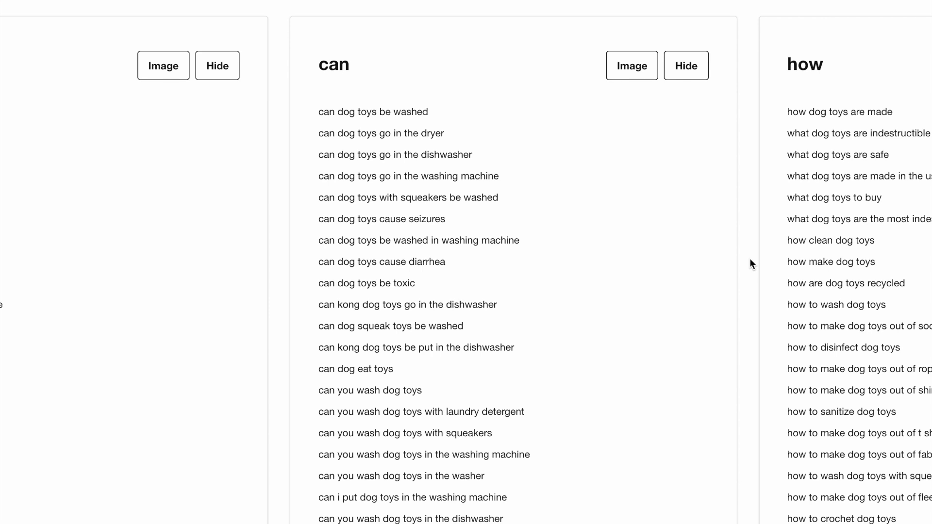
drag(423, 113, 313, 110)
scroll(444, 127, up, 2)
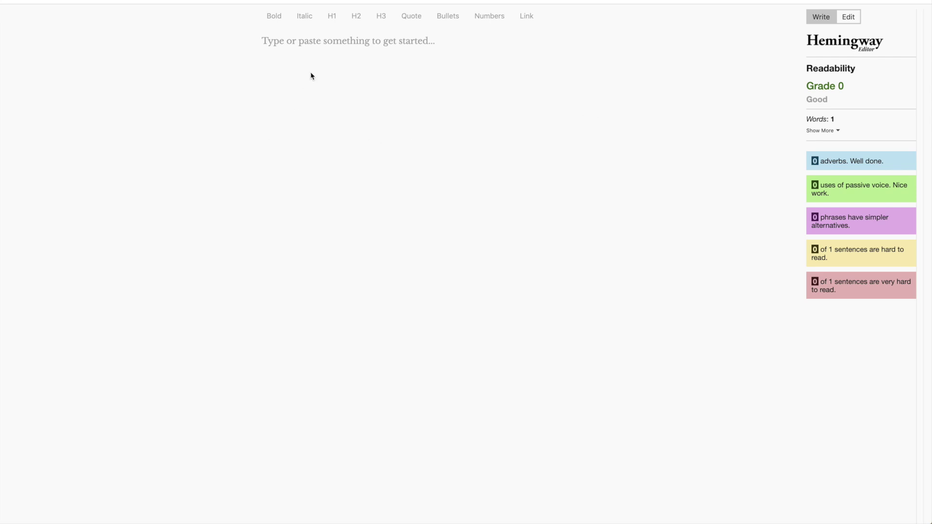
Copy the first blog post's summary paragraph into the empty Hemingway editor.
click(311, 46)
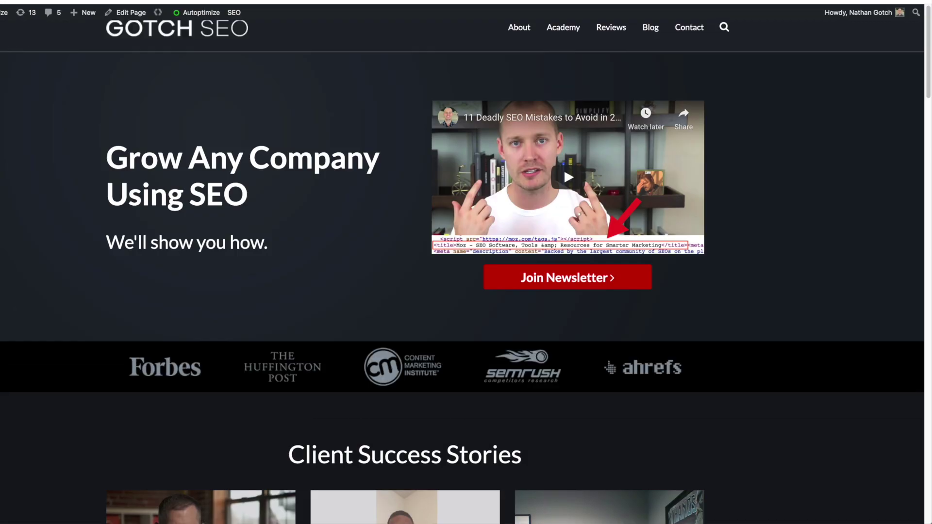
scroll(73, 227, down, 15)
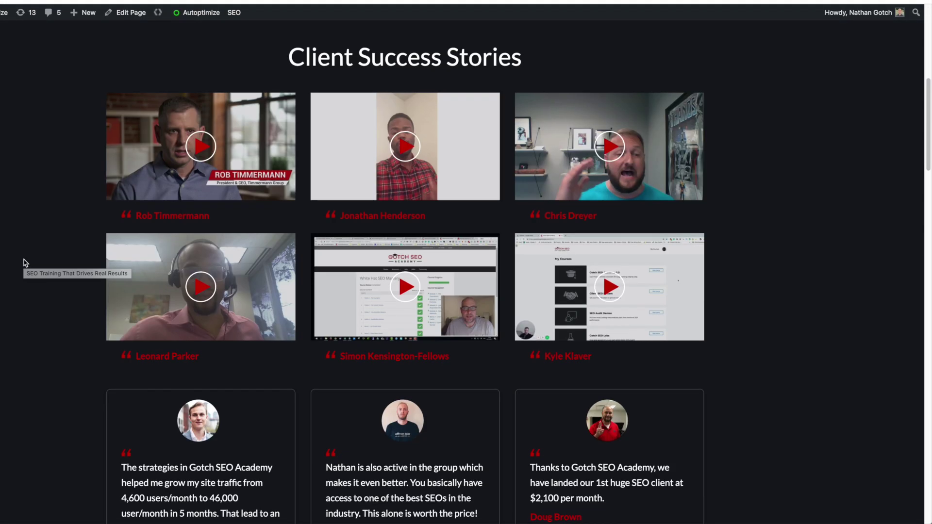
scroll(7, 292, down, 10)
scroll(22, 266, up, 5)
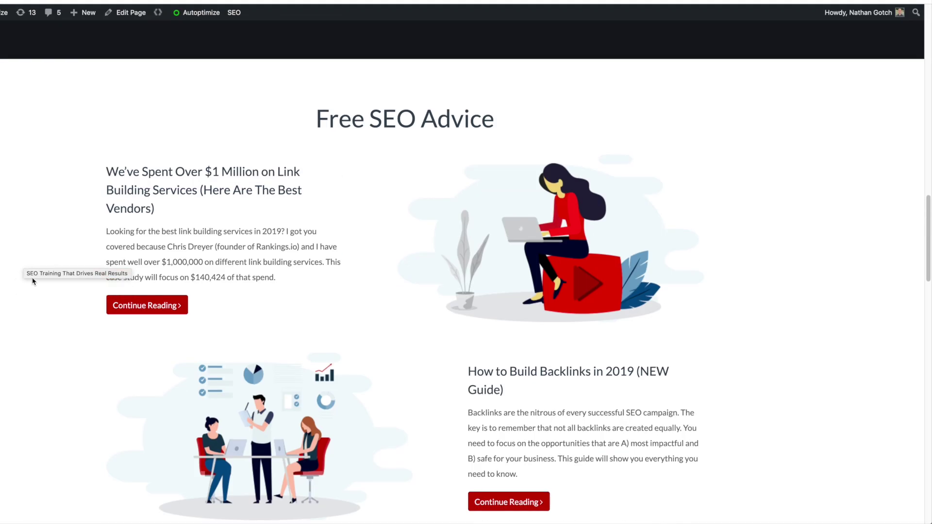
drag(275, 279, 111, 231)
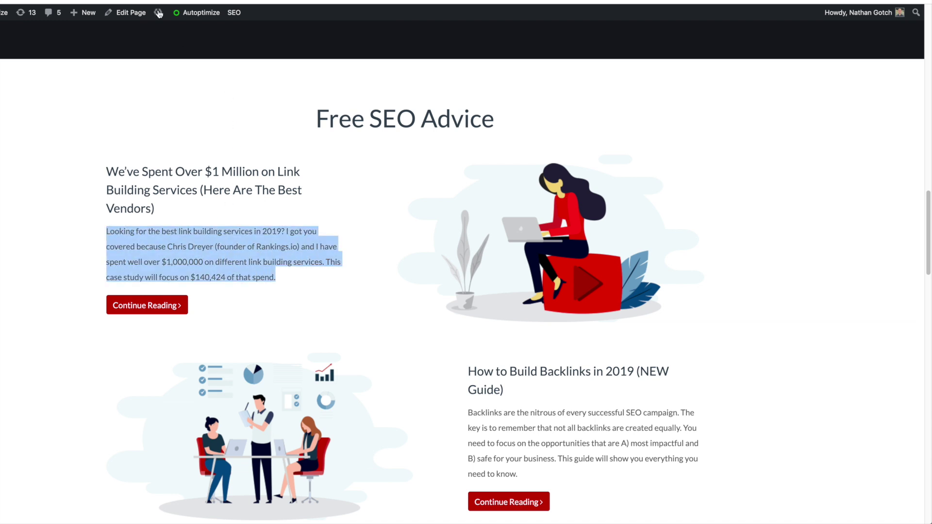
key(super+Tab)
text(Looking for the best link building services in 2019? I got you covered because Chris Dreyer (founder of Rankings.io) and I have spent well over $1,000,000 on different link building services. This case study will focus on $140,424 of that spend.)
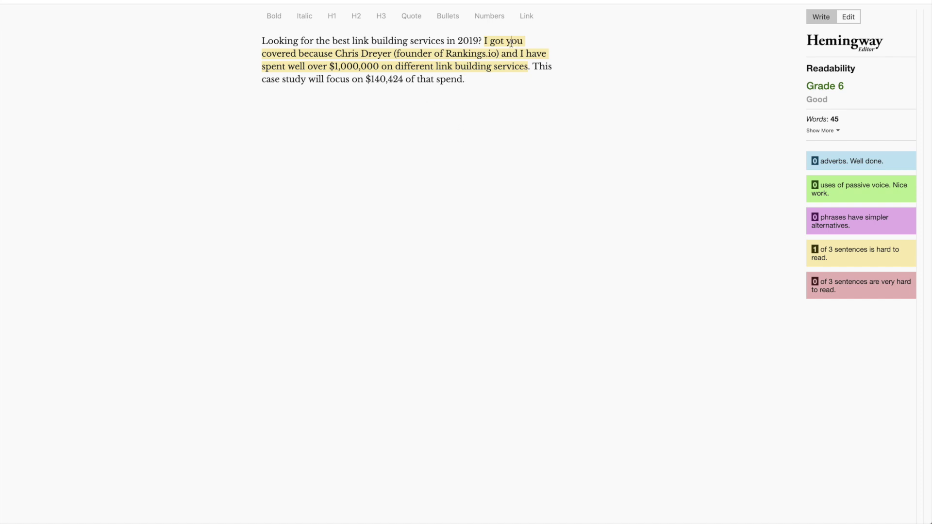
Paste the backlinks paragraph after 'spend.', giving 94 words at Grade 6.
click(487, 66)
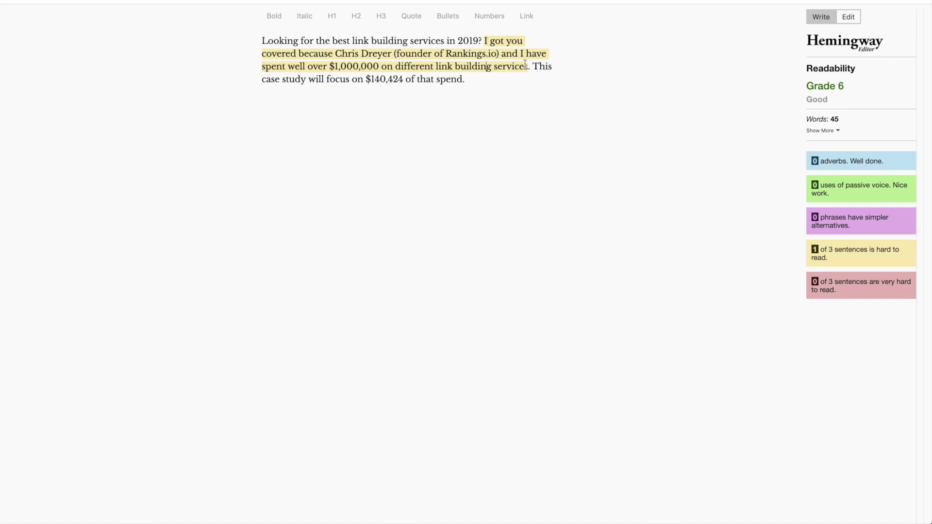
click(479, 81)
text(Backlinks are the nitrous of every successful SEO campaign. The key is to remember that not all backlinks are created equally. You need to focus on the opportunities that are A) most impactful and B) safe for your business. This guide will show you everything you need to know.)
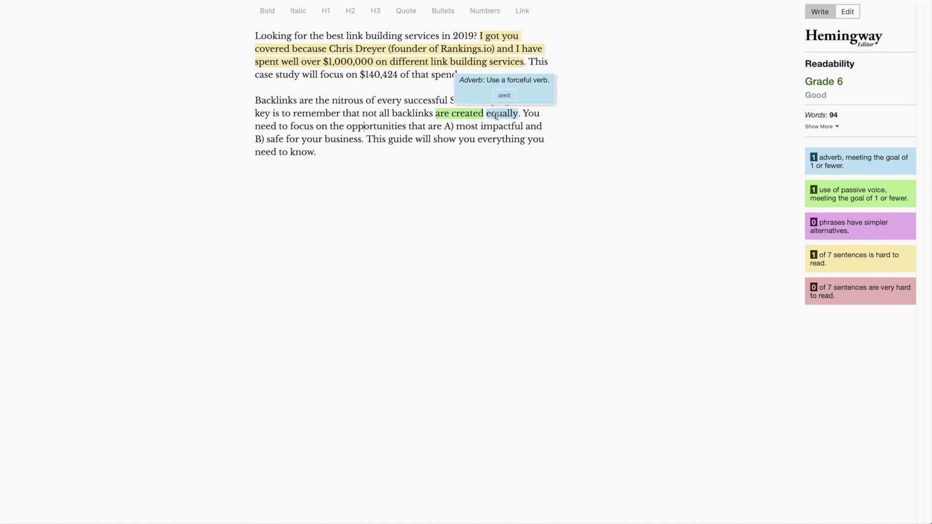
mouse_move(462, 110)
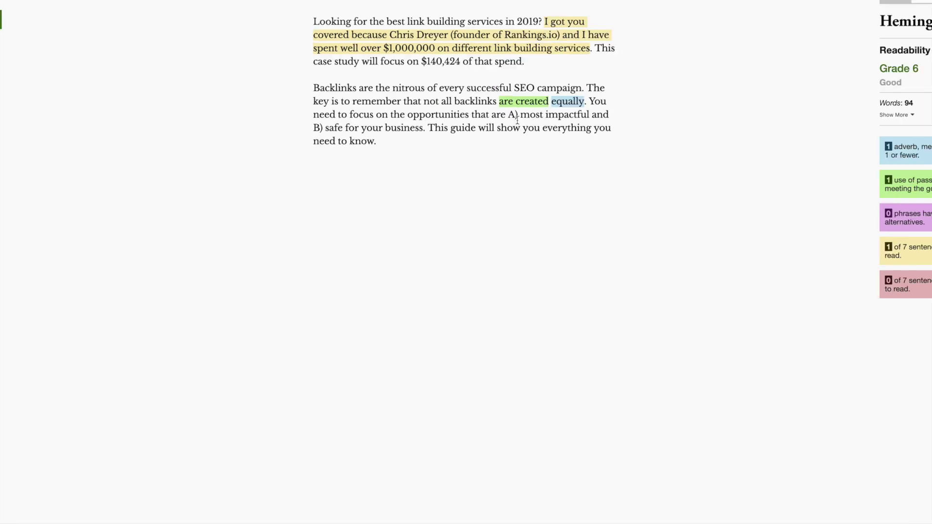
Open 'How to Build Backlinks in 2019 (NEW Guide)' and select its text down to the redirect chain section.
click(384, 137)
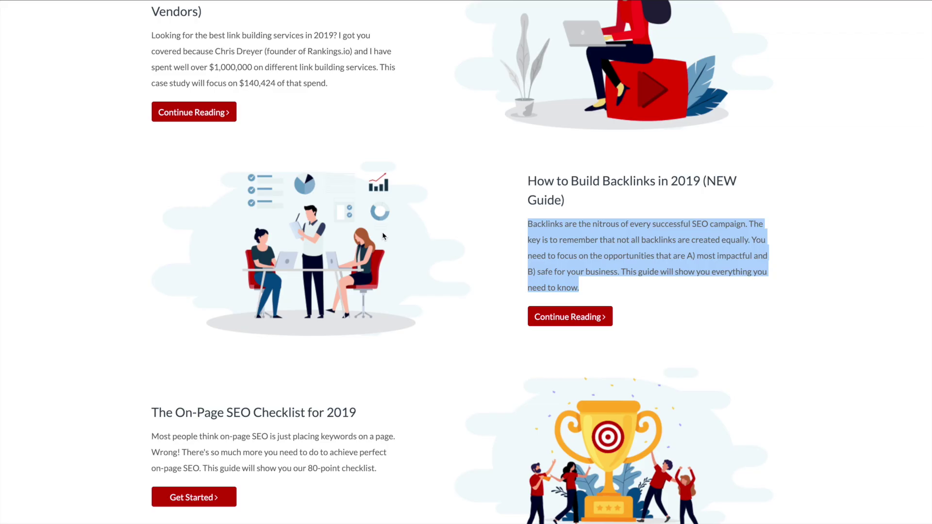
scroll(441, 297, down, 3)
scroll(564, 382, up, 4)
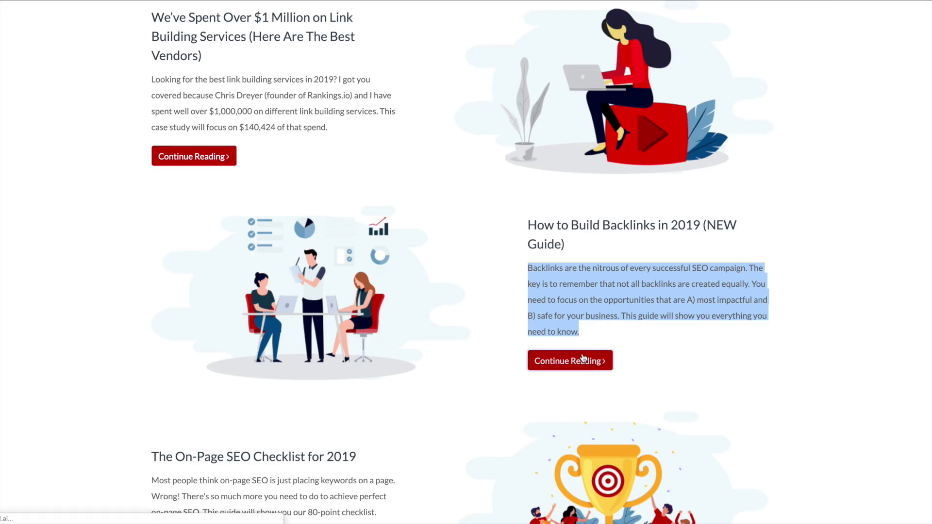
click(597, 360)
scroll(364, 247, down, 4)
drag(287, 125, 521, 221)
scroll(474, 343, down, 15)
scroll(474, 337, down, 8)
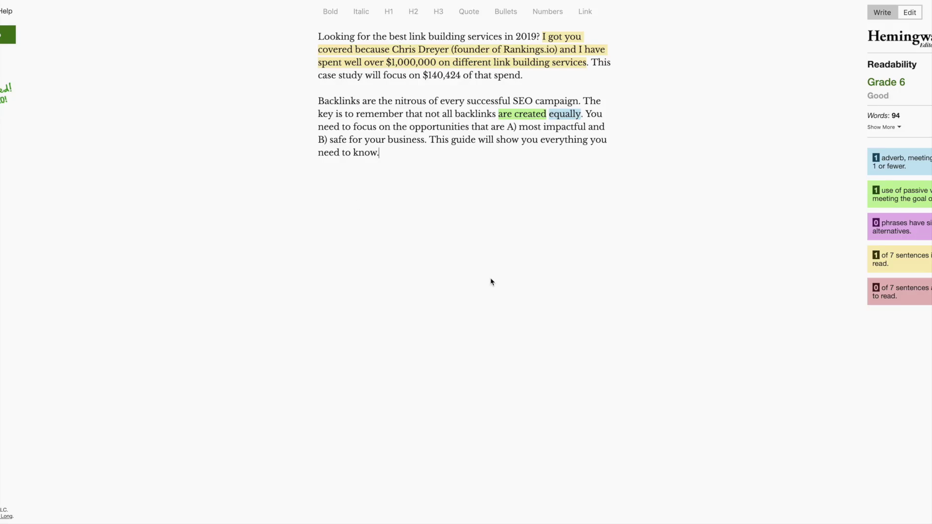
Clear the two excerpts and paste the full backlinks article, rated Grade 5 at 323 words.
key(ctrl+a)
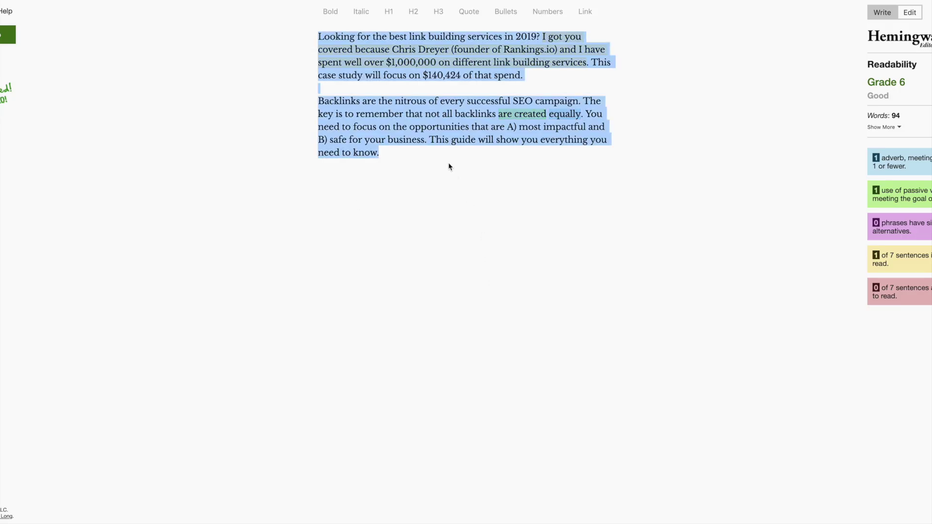
key(BackSpace)
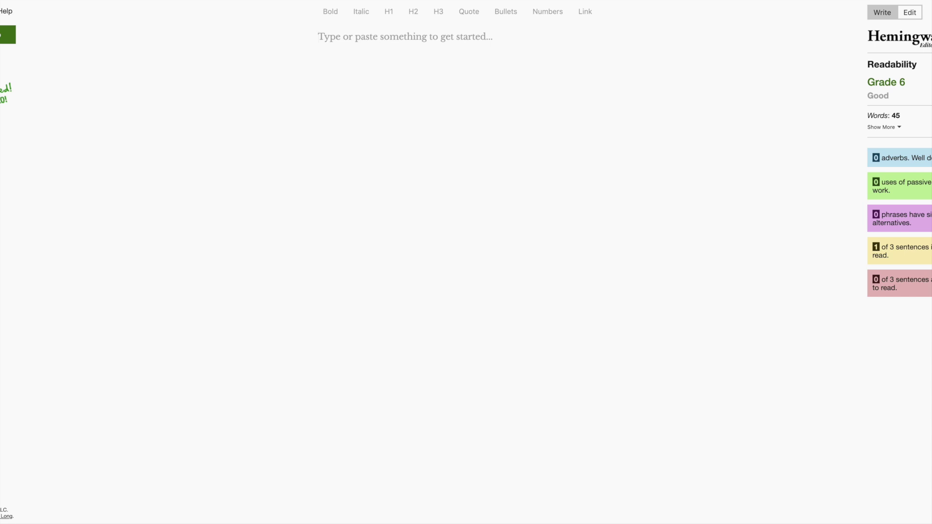
key(ctrl+v)
scroll(469, 339, up, 7)
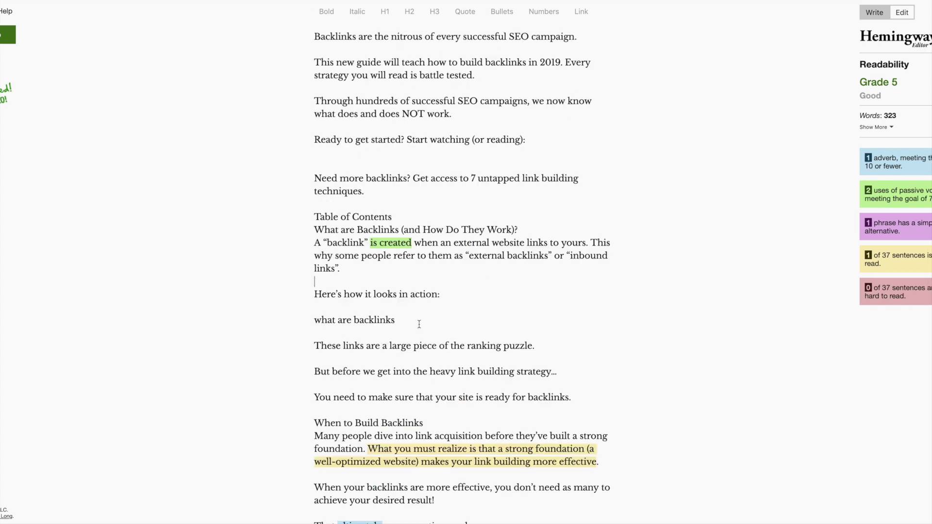
scroll(424, 263, down, 1)
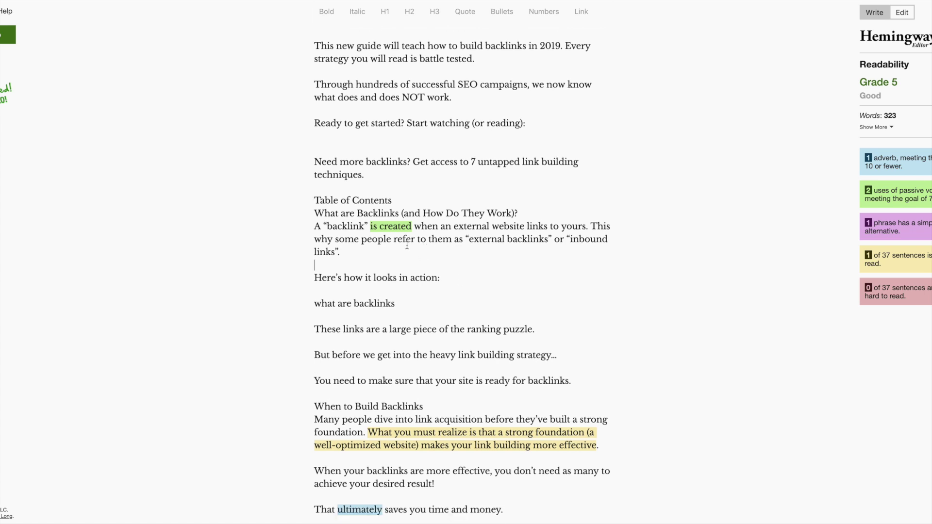
scroll(431, 267, down, 1)
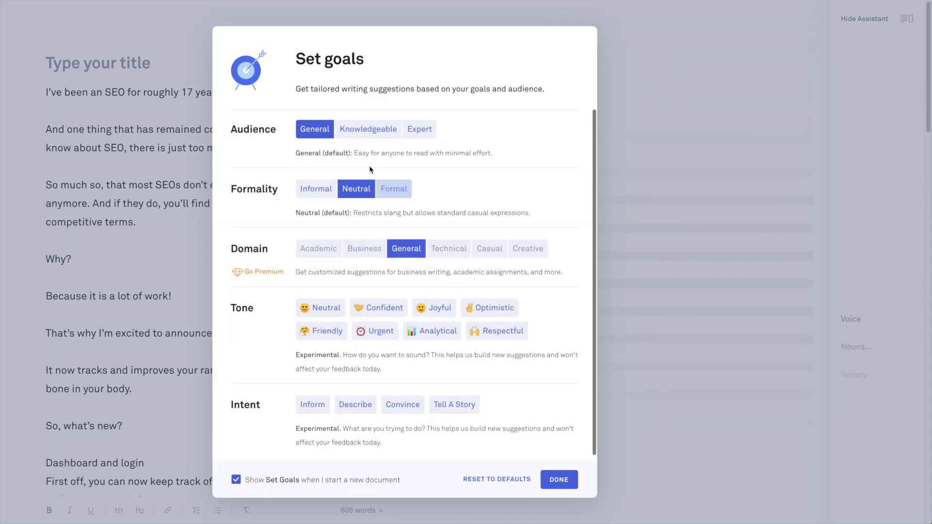
Set Grammarly goals to Expert audience, Informal formality and Inform intent, and save them.
click(419, 131)
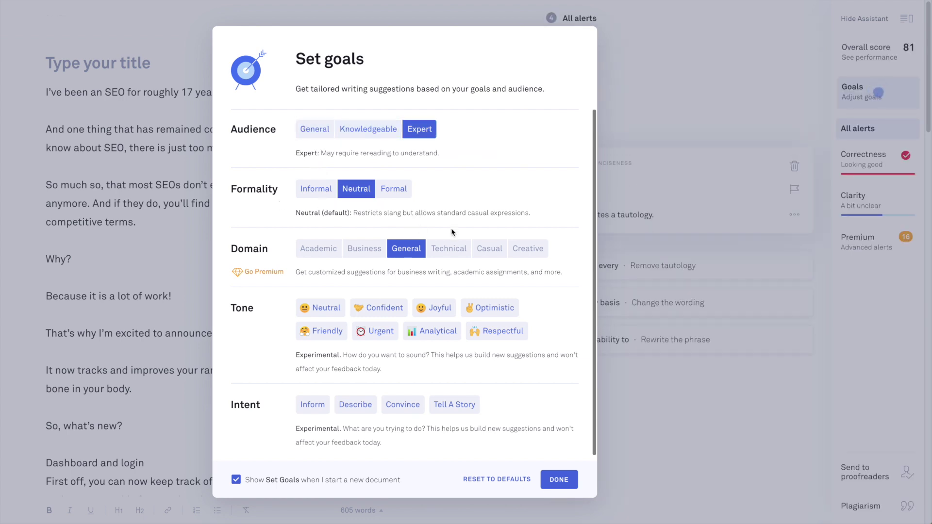
click(316, 189)
scroll(505, 236, down, 1)
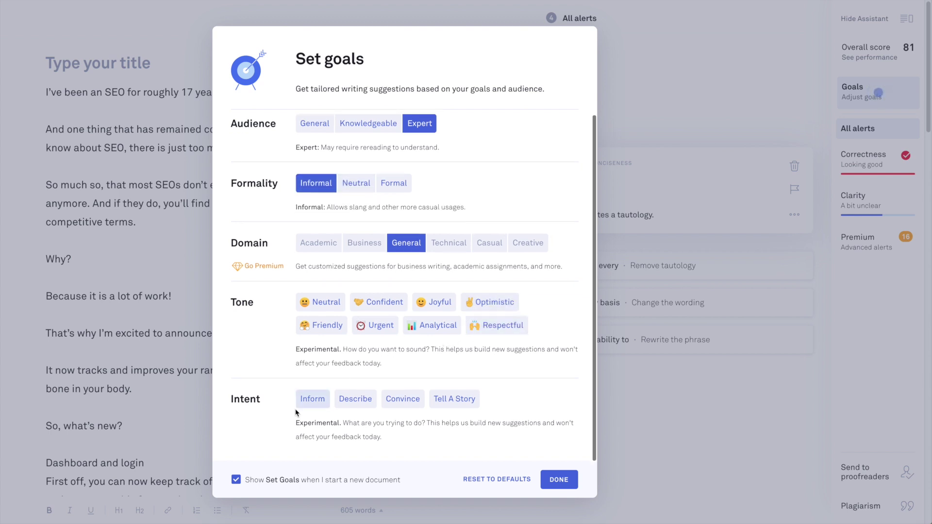
click(320, 400)
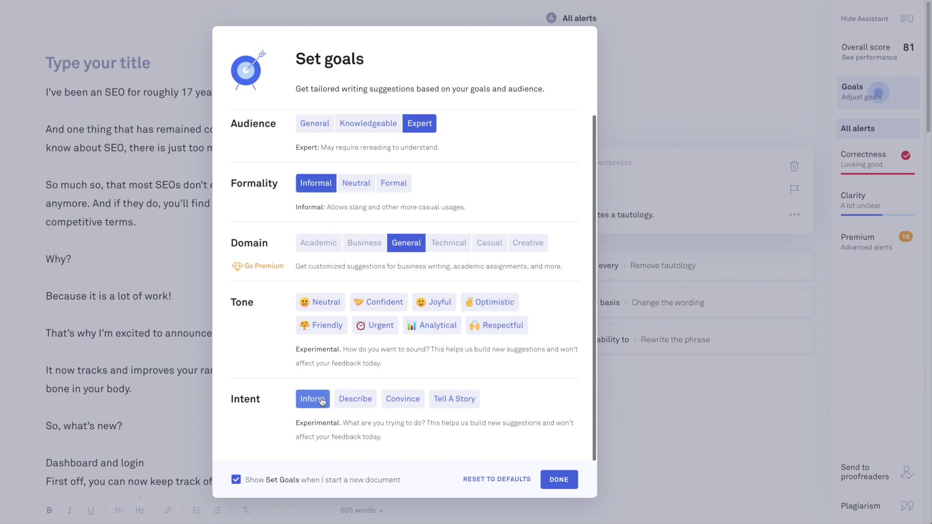
click(561, 481)
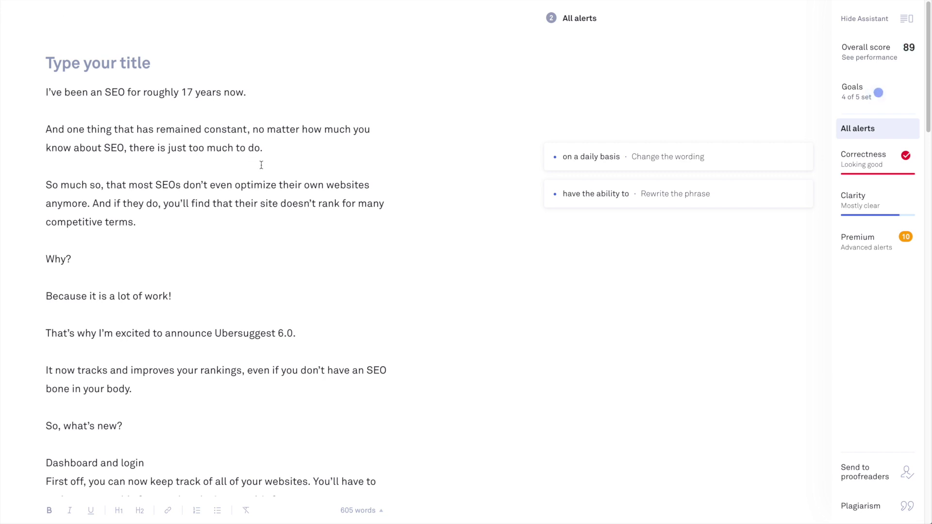
Accept the suggestion changing 'on a daily basis' to 'daily', lifting the score to 90.
click(608, 157)
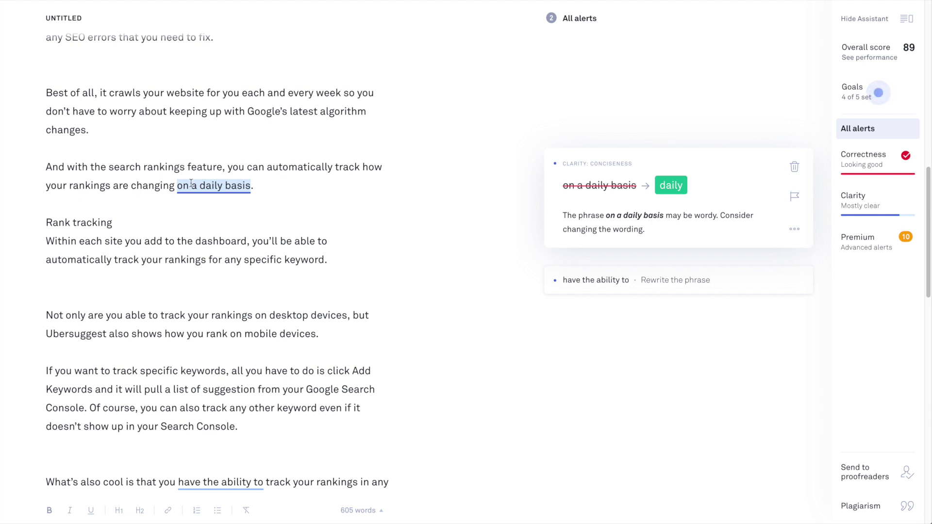
click(169, 186)
click(673, 187)
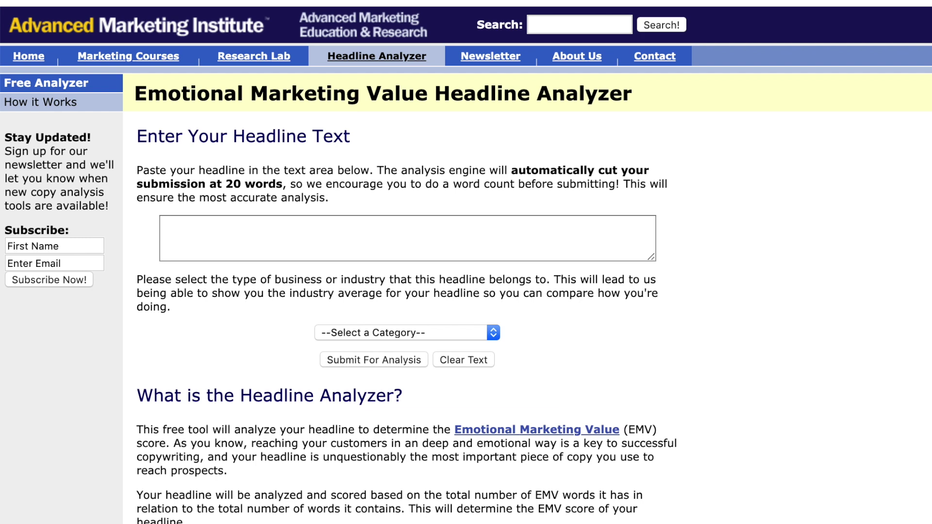
Browse the Select a Category dropdown on the EMV Headline Analyzer, then close it unchosen.
click(398, 334)
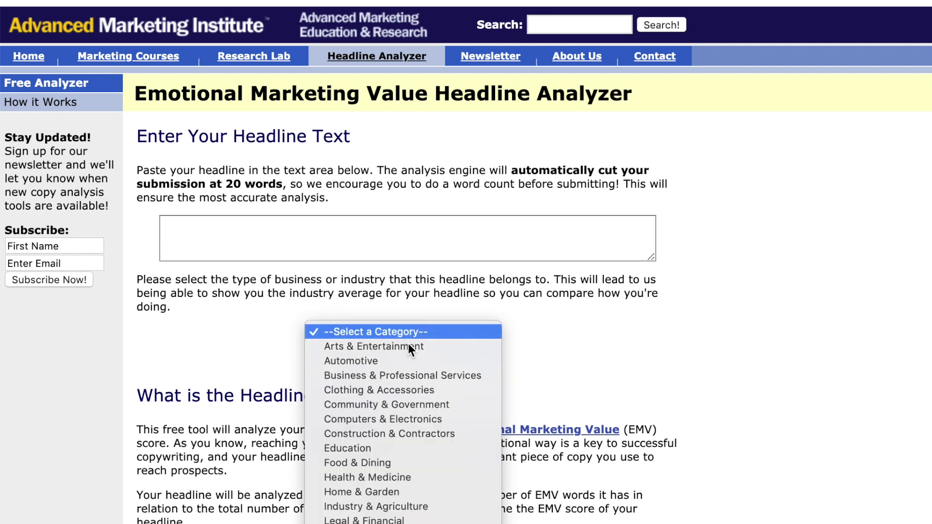
click(398, 331)
click(398, 330)
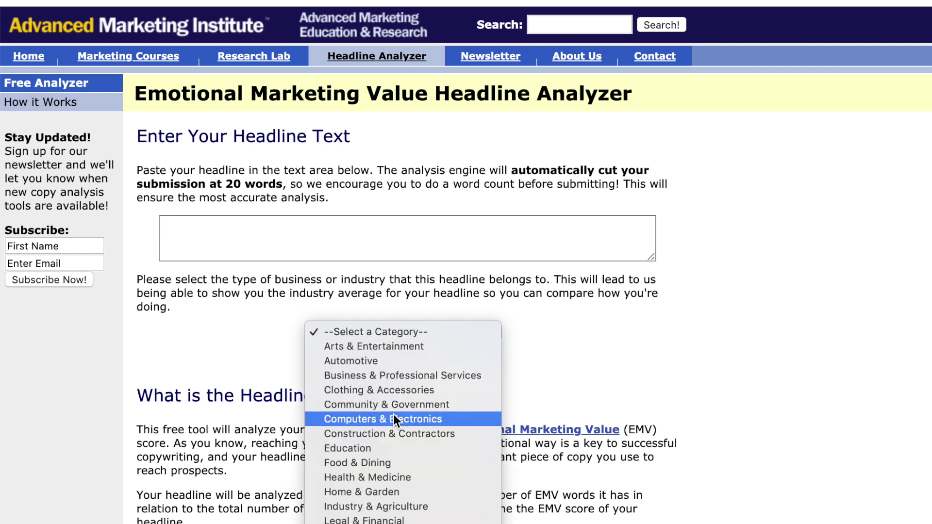
click(800, 318)
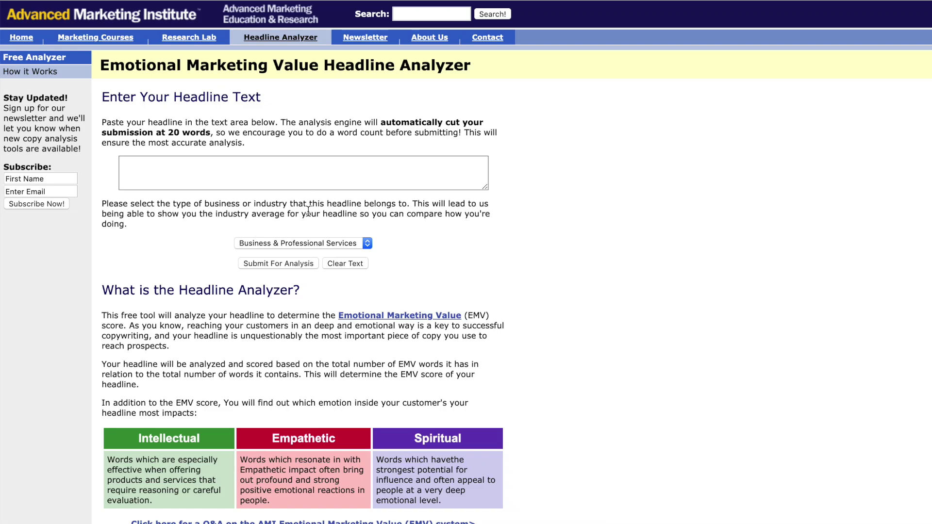
Analyze 'Grow Any Company Using SEO' under Business & Professional Services, scoring 80.00% EMV.
click(287, 179)
text(Grow Any Company Using SEO)
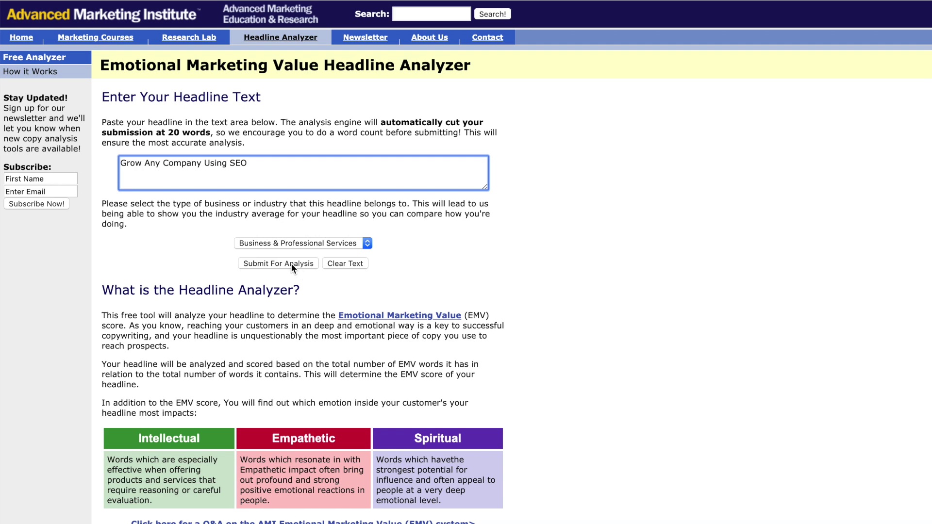
click(290, 263)
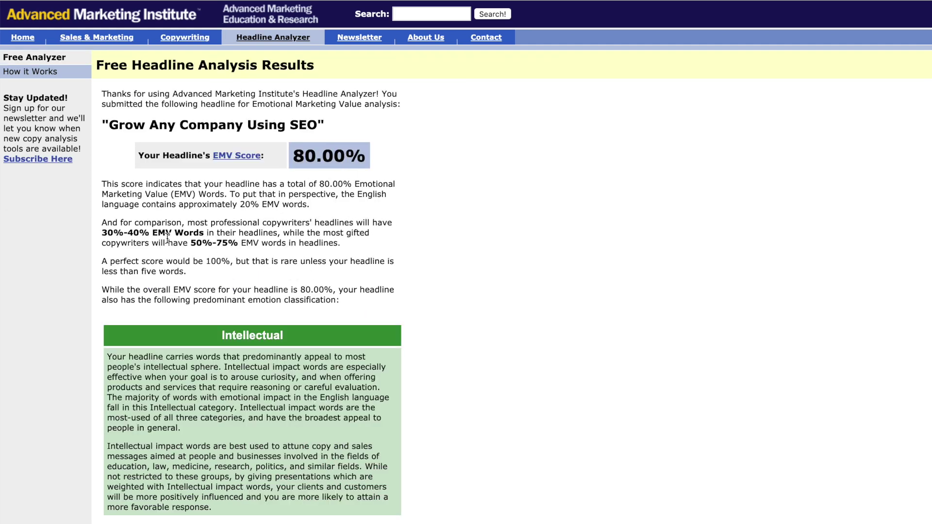
scroll(233, 233, up, 1)
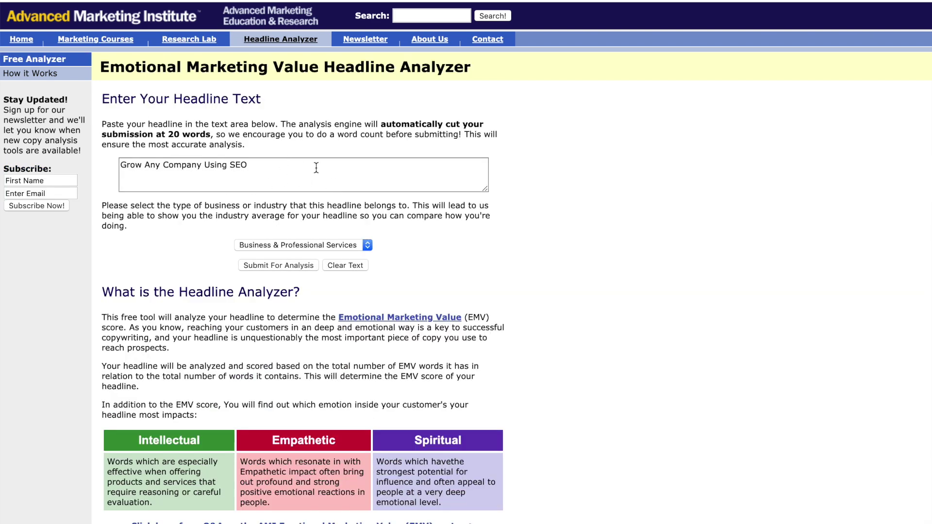
click(282, 265)
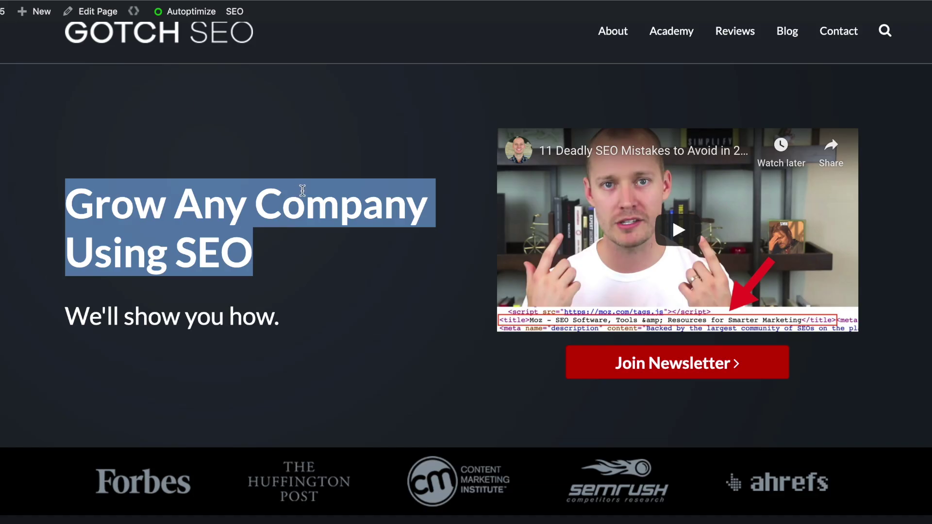
click(323, 291)
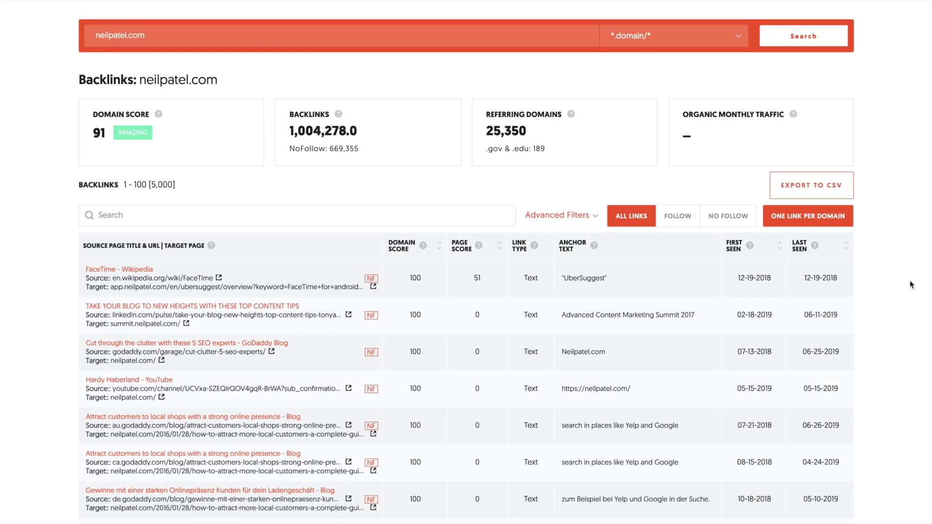
Filter the neilpatel.com backlinks table to FOLLOW links only, showing 4,141 results.
scroll(910, 291, down, 1)
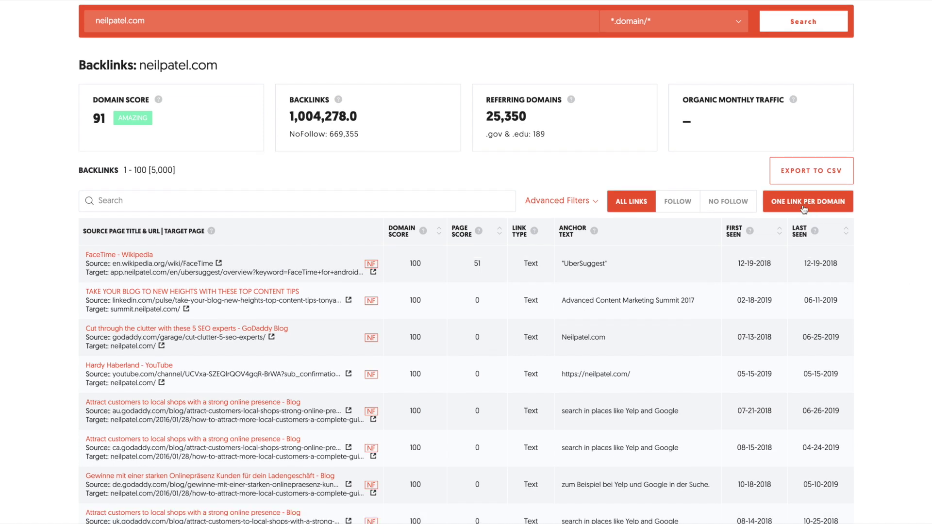
click(678, 202)
scroll(535, 266, down, 3)
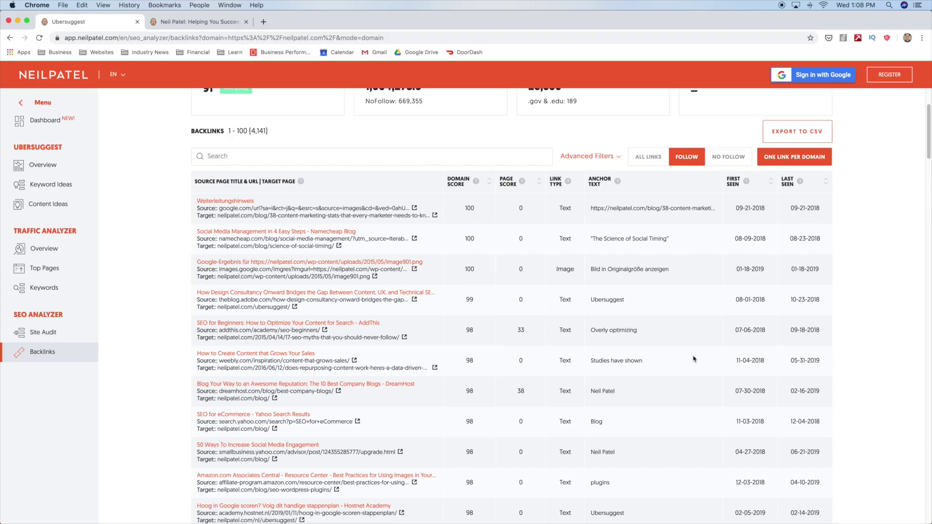
scroll(707, 357, down, 1)
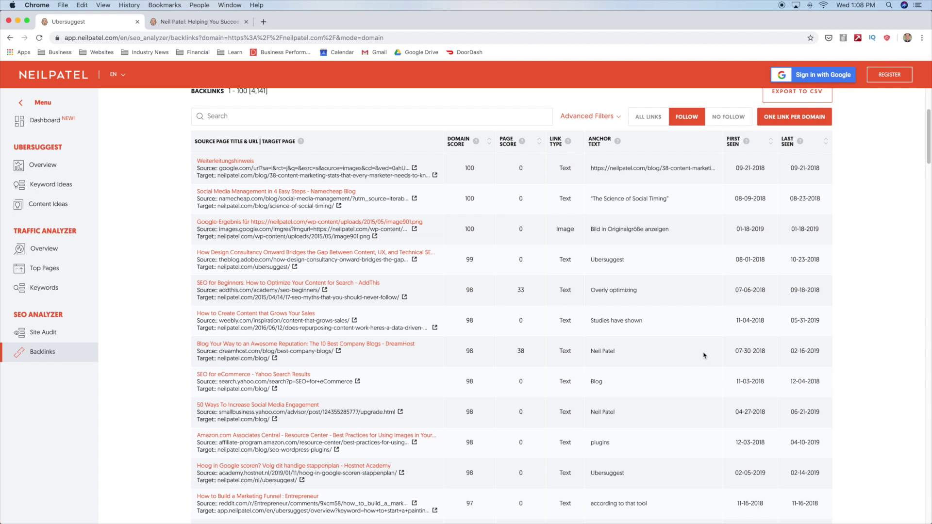
scroll(238, 271, up, 2)
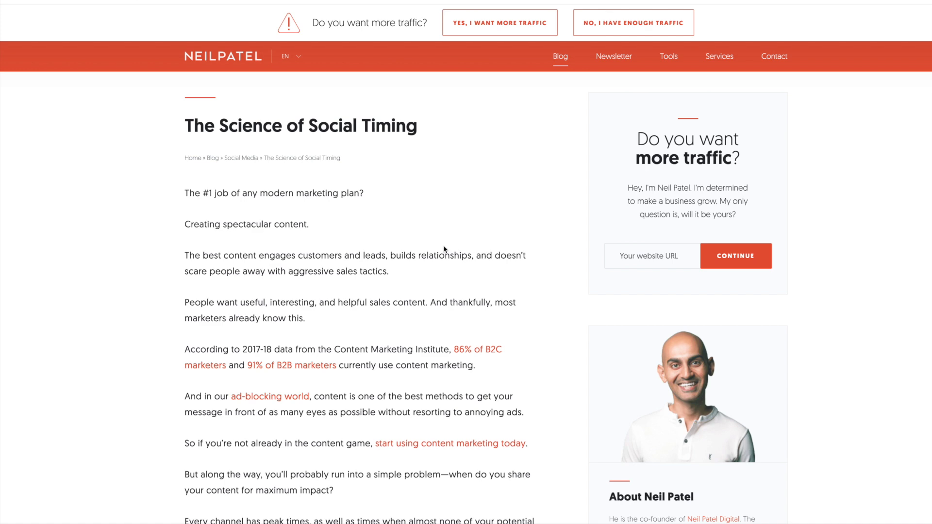
scroll(413, 253, down, 1)
scroll(388, 287, down, 1)
scroll(324, 293, down, 12)
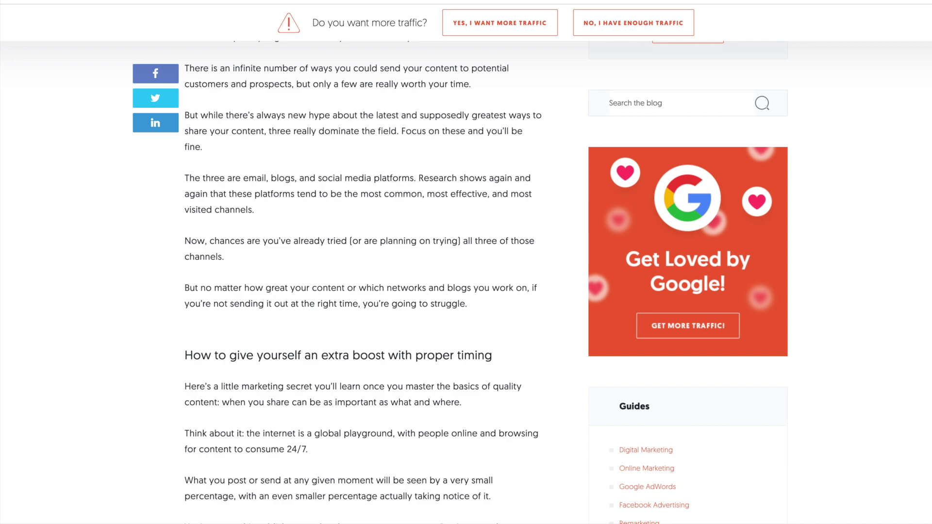
scroll(364, 281, down, 20)
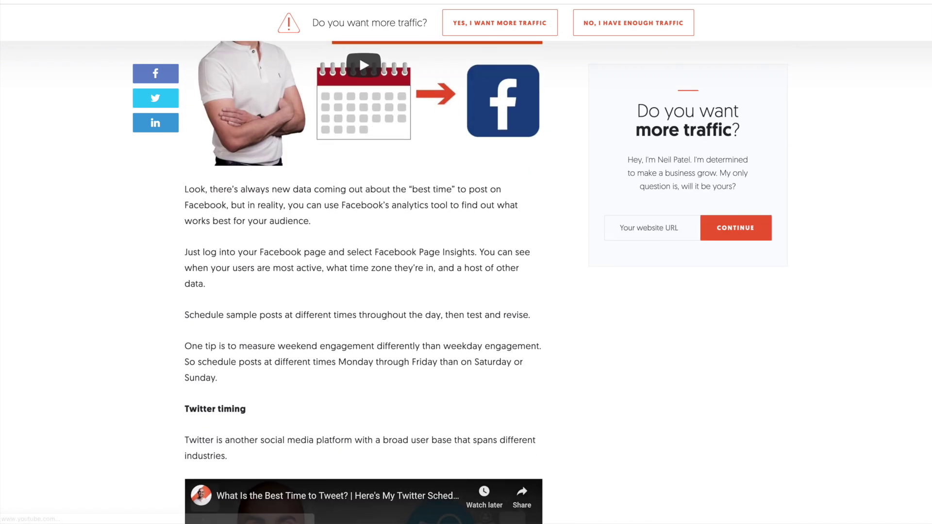
scroll(364, 282, down, 20)
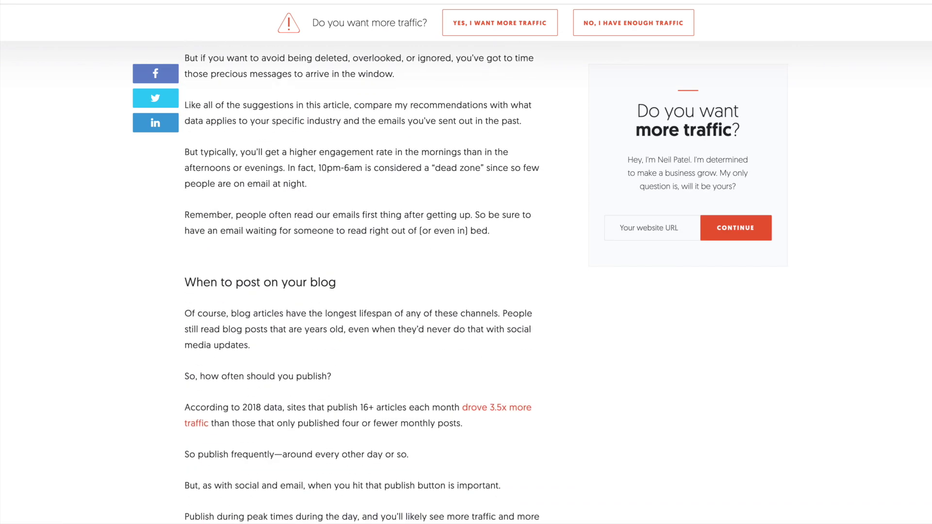
scroll(365, 281, down, 20)
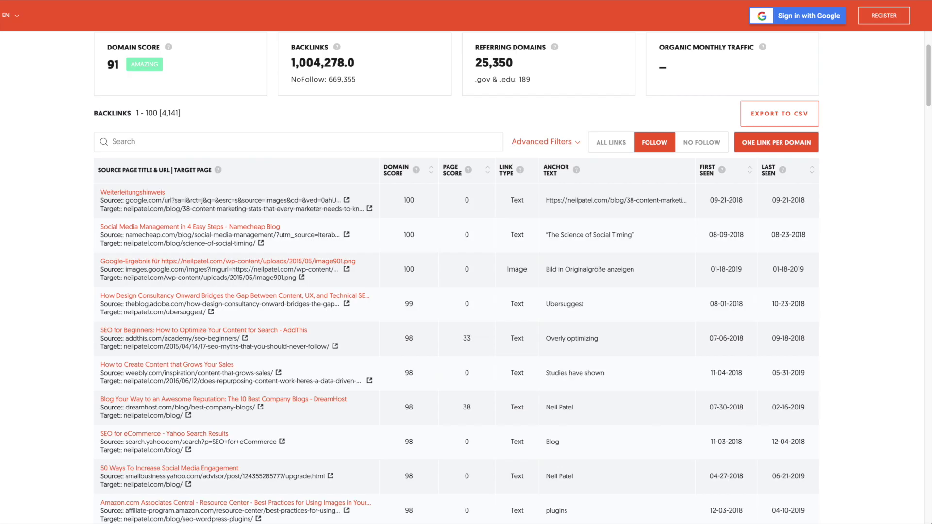
scroll(48, 296, up, 3)
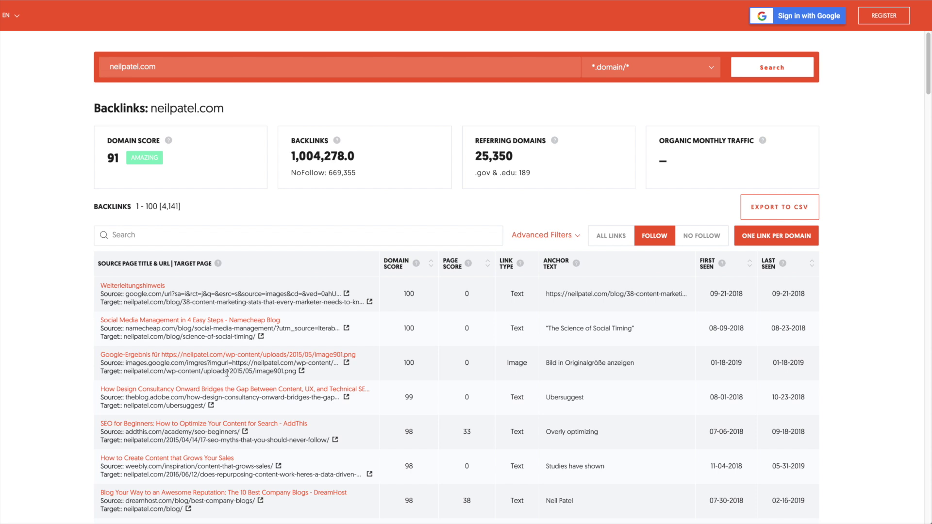
Search the science-of-social-timing article URL instead of neilpatel.com: 194 backlinks from 70 referring domains.
drag(165, 66, 106, 60)
text(https://neilpatel.com/blog/science-of-social-timing/)
key(Return)
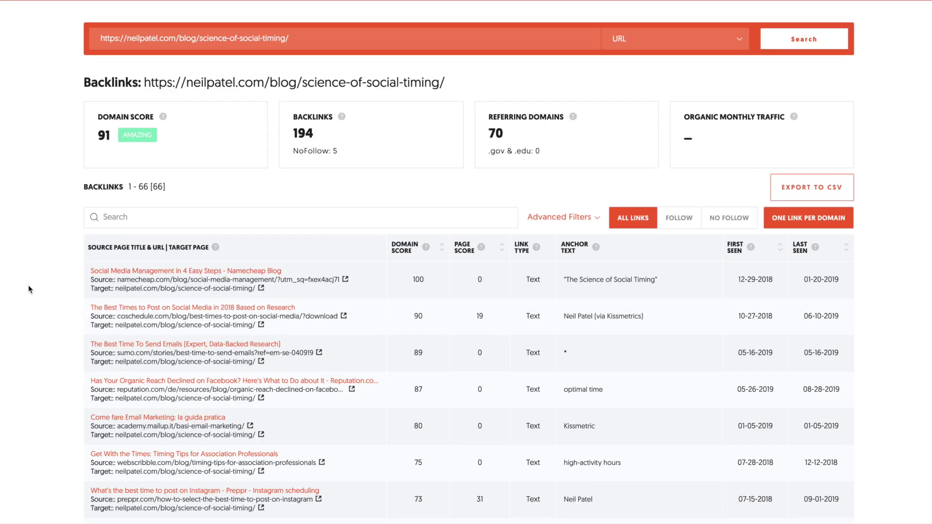
scroll(29, 291, down, 2)
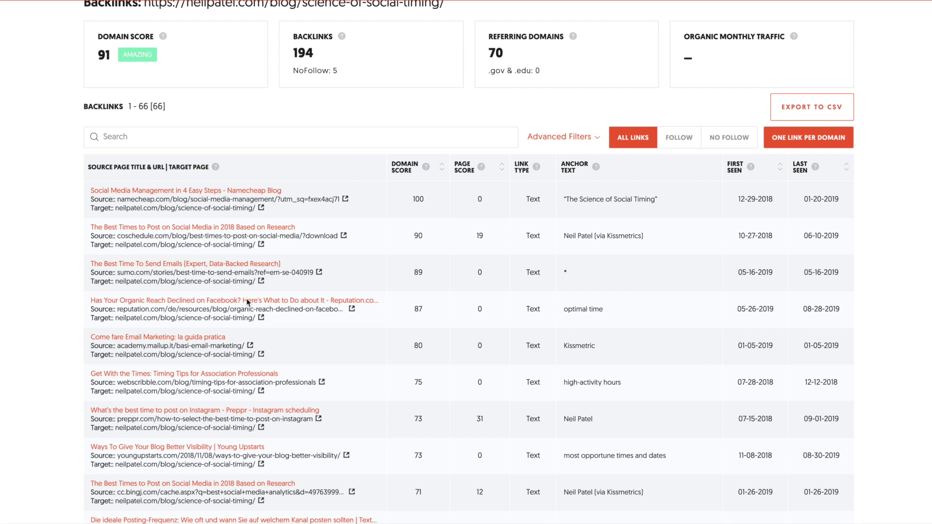
scroll(352, 345, down, 1)
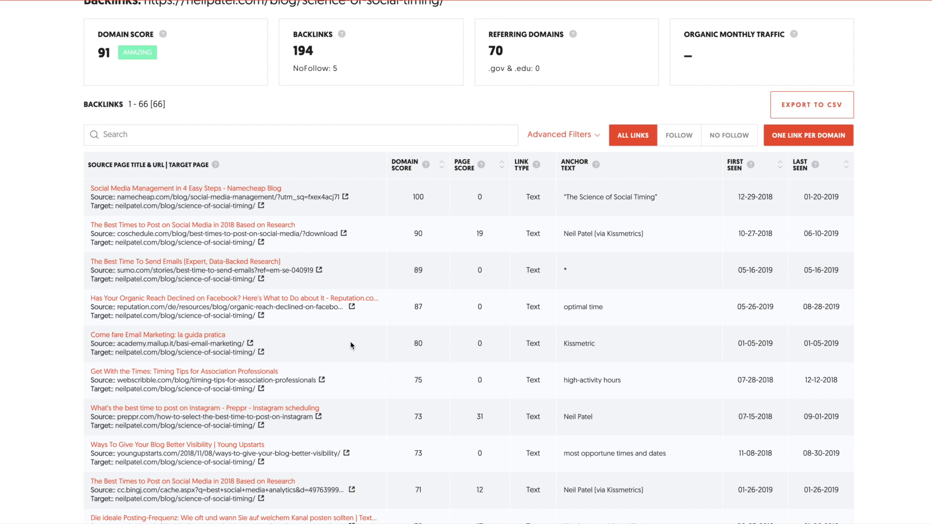
scroll(426, 346, down, 1)
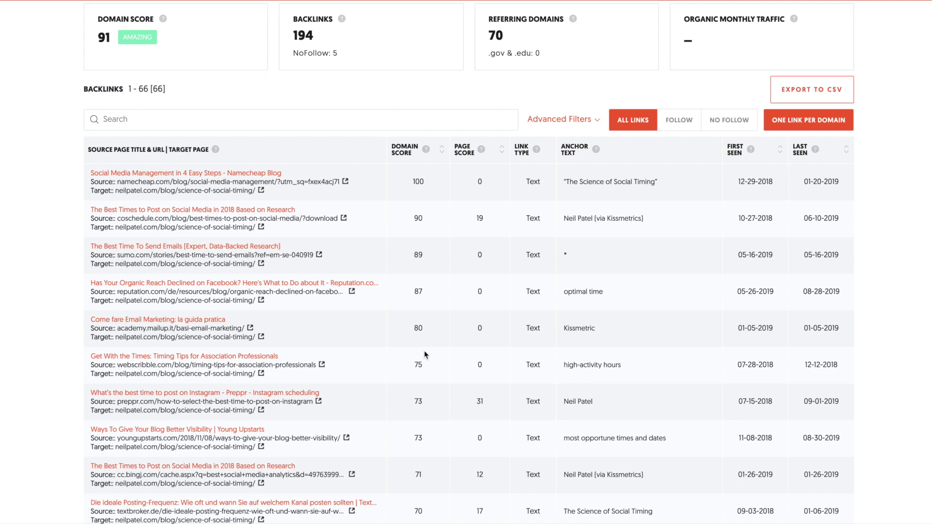
scroll(424, 352, down, 4)
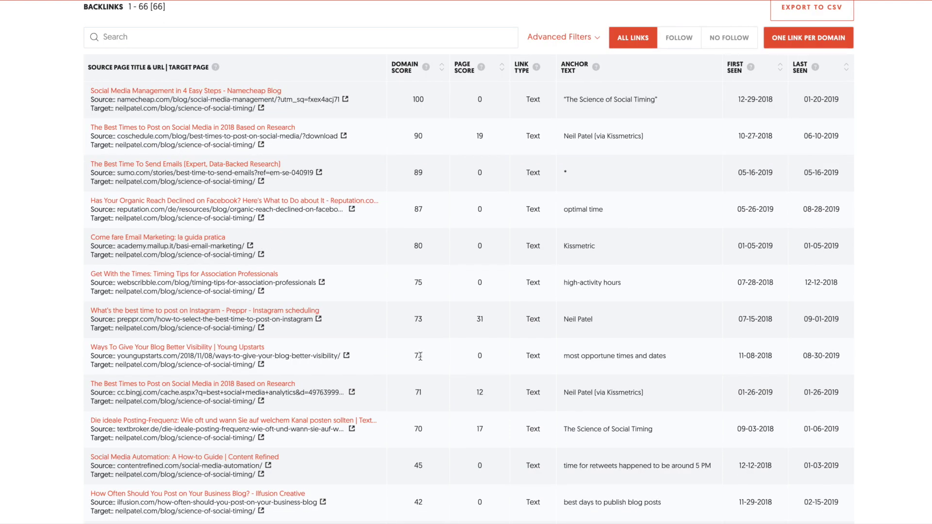
scroll(490, 361, up, 4)
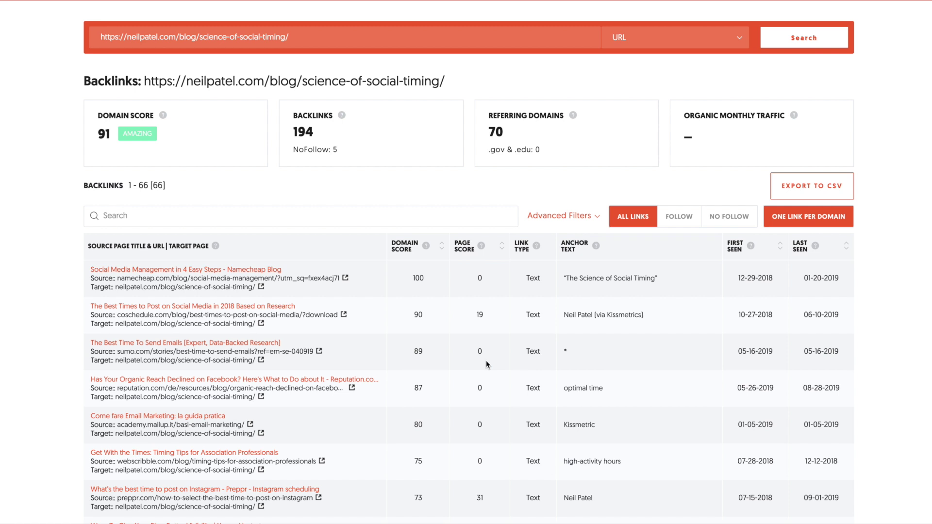
scroll(510, 371, down, 1)
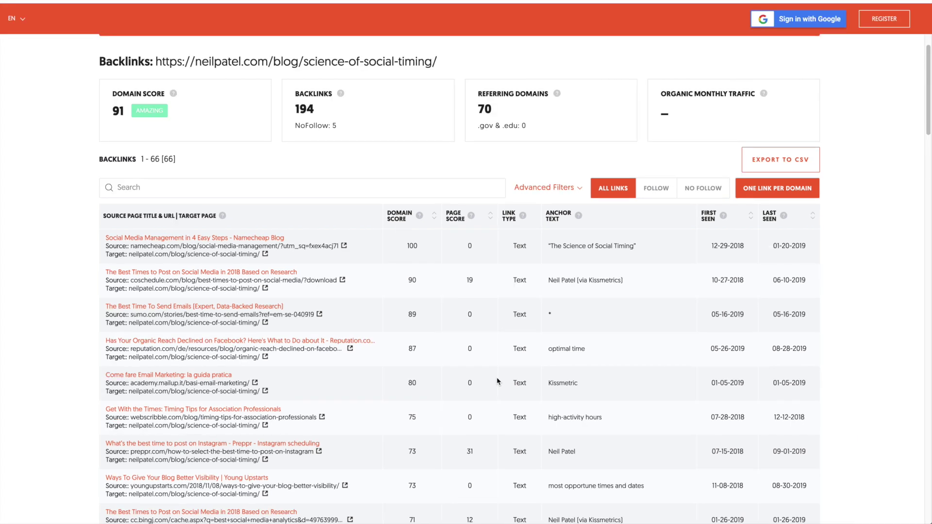
scroll(568, 406, up, 1)
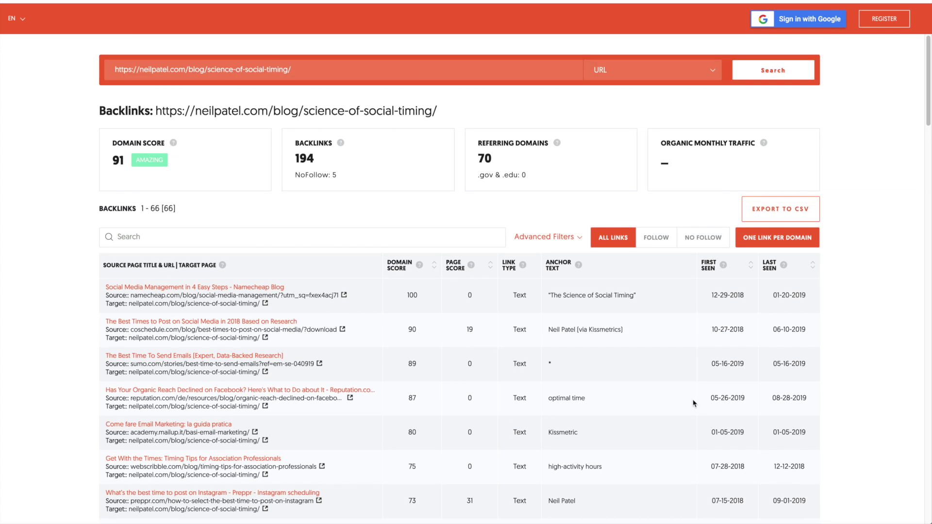